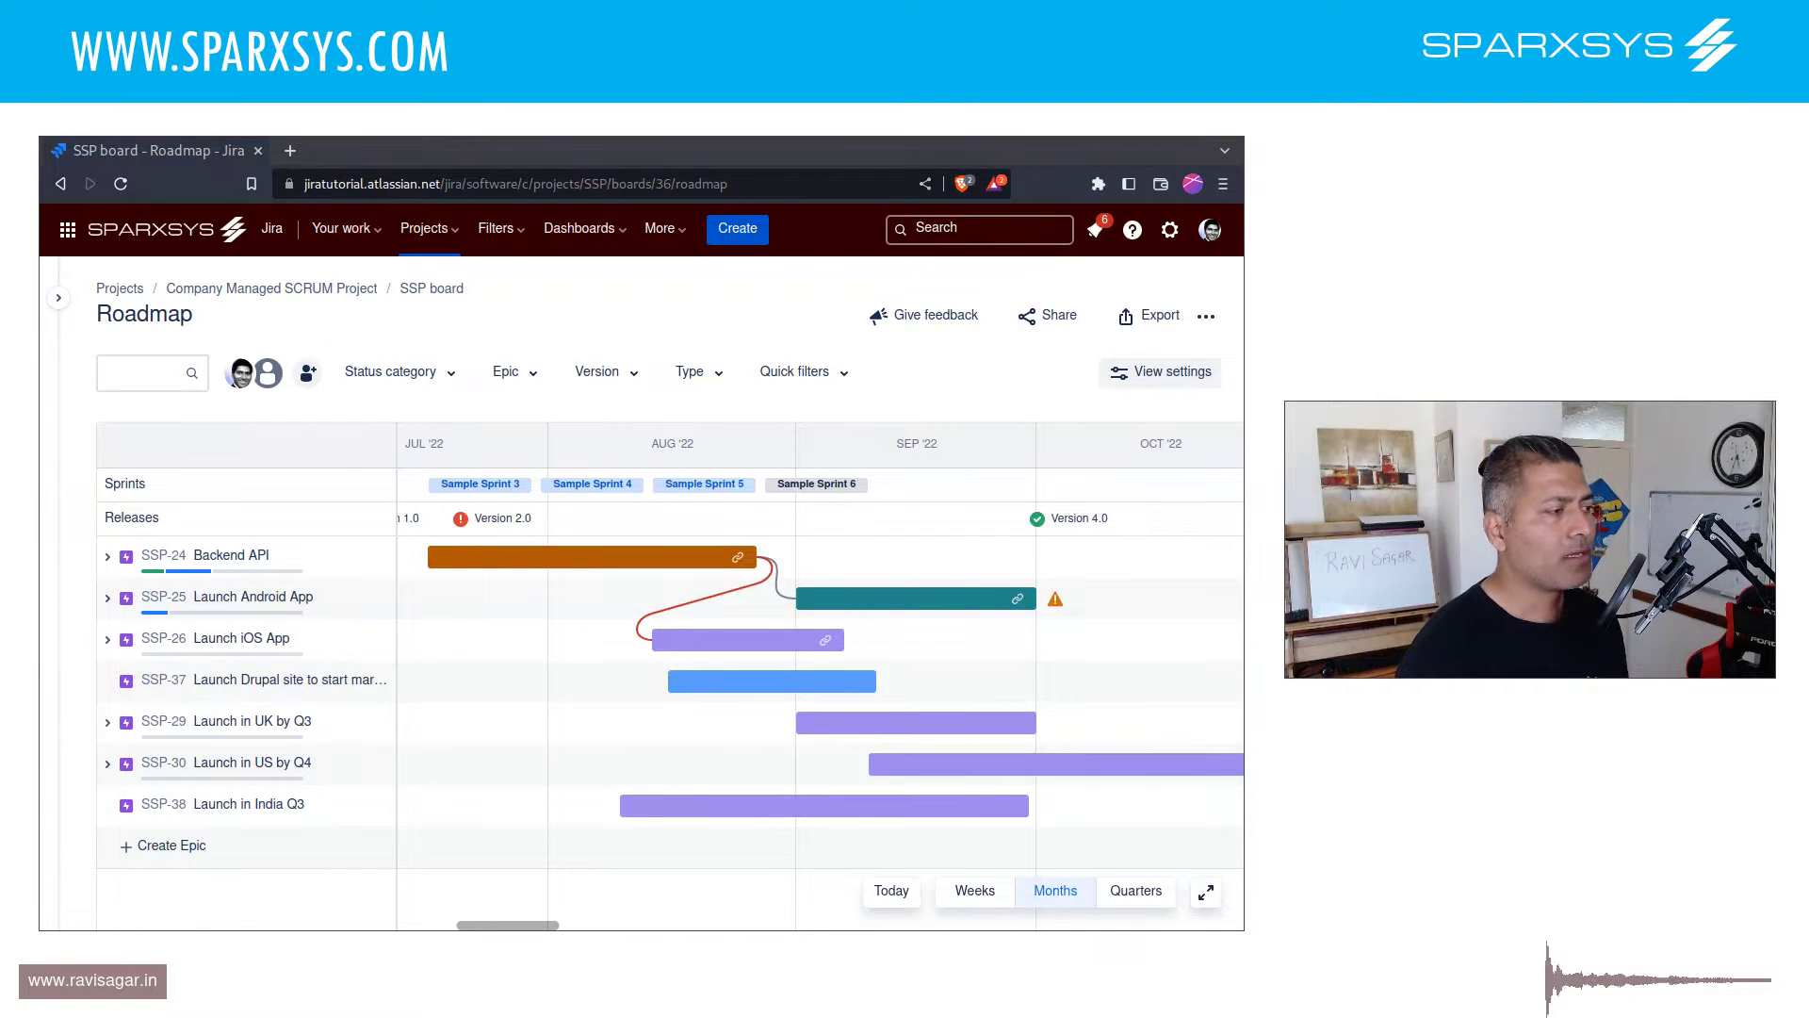
- Open the Backend API epic (SSP-24) from the roadmap in its own browser tab, and close its details on the roadmap
mouse_move(647, 691)
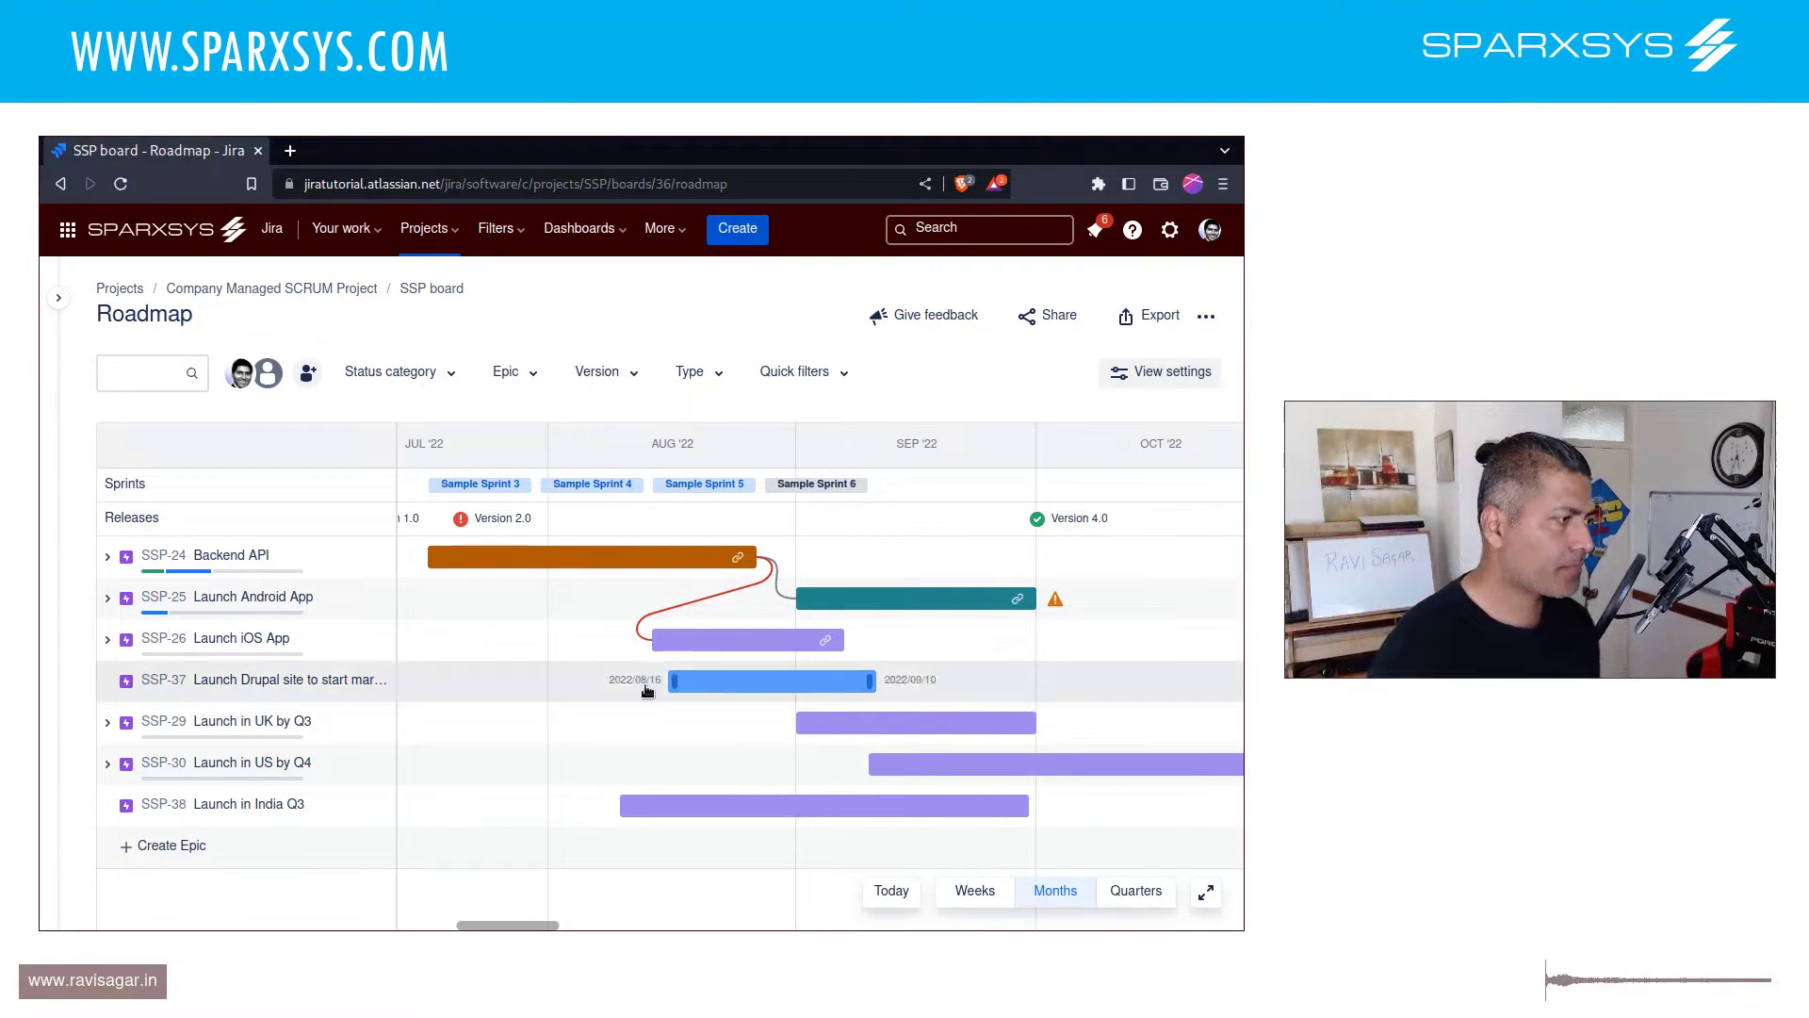
mouse_move(694, 645)
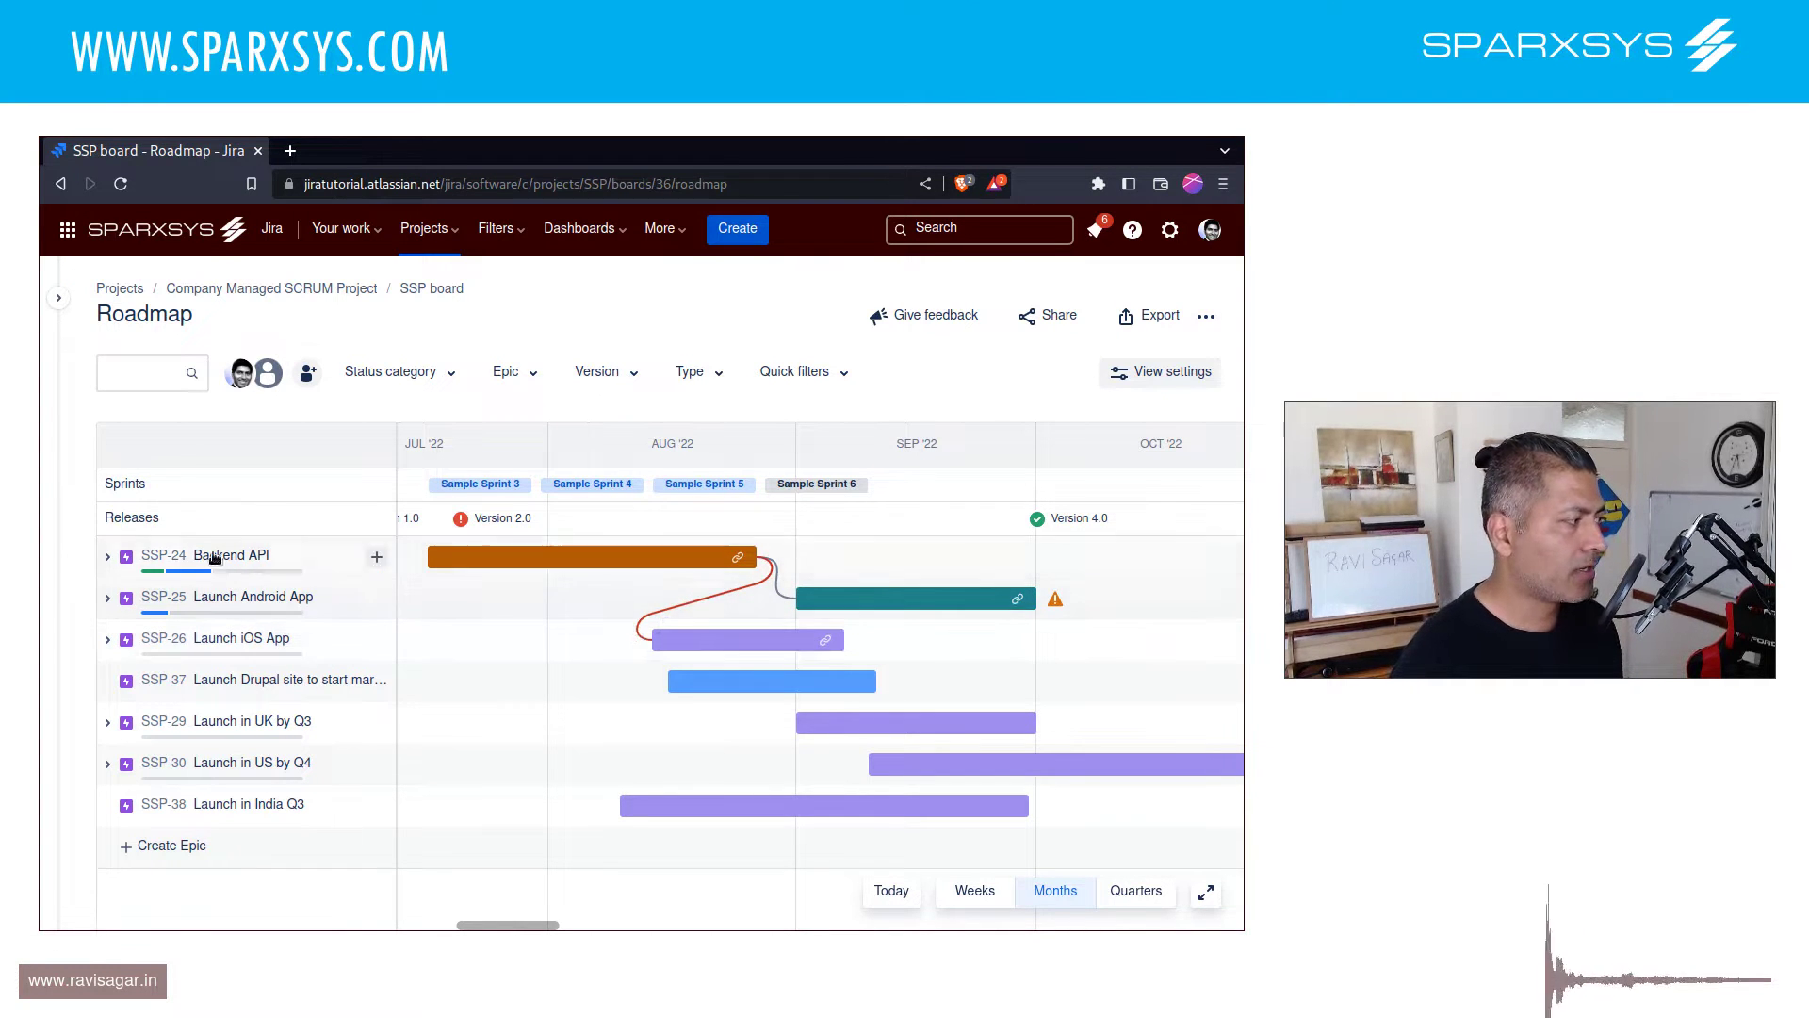
left_click(160, 557)
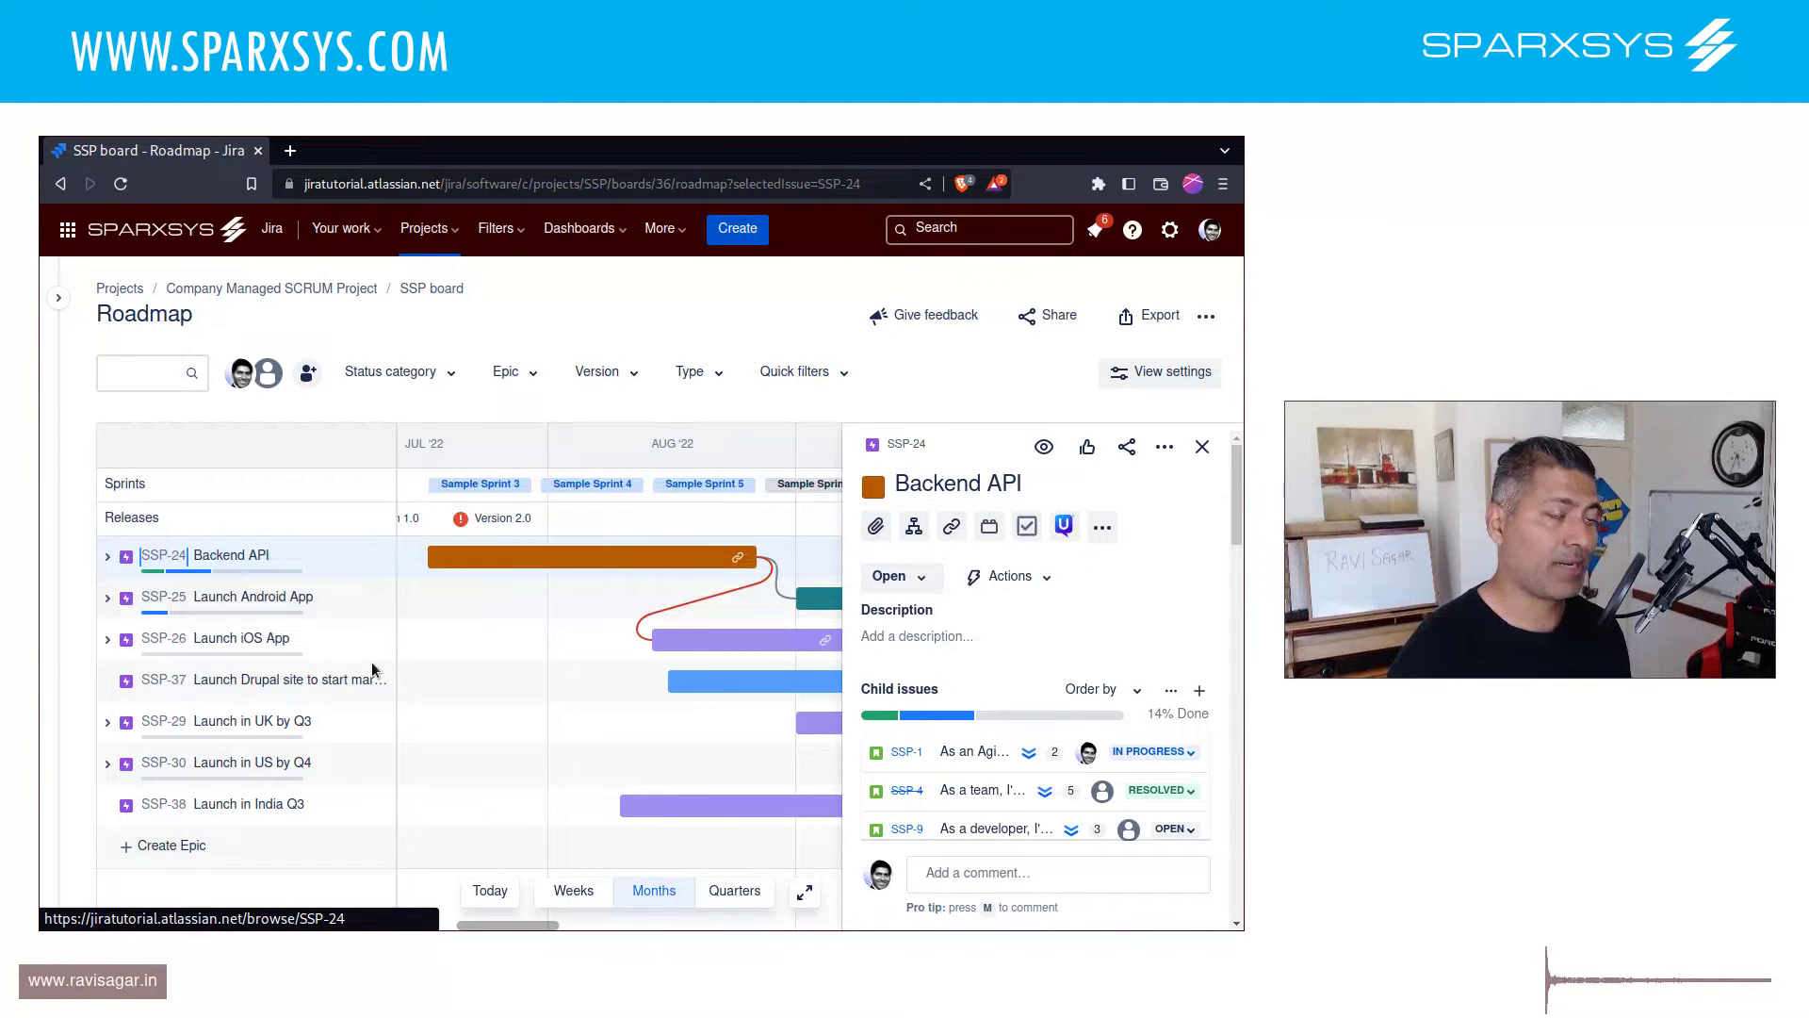
right_click(918, 453)
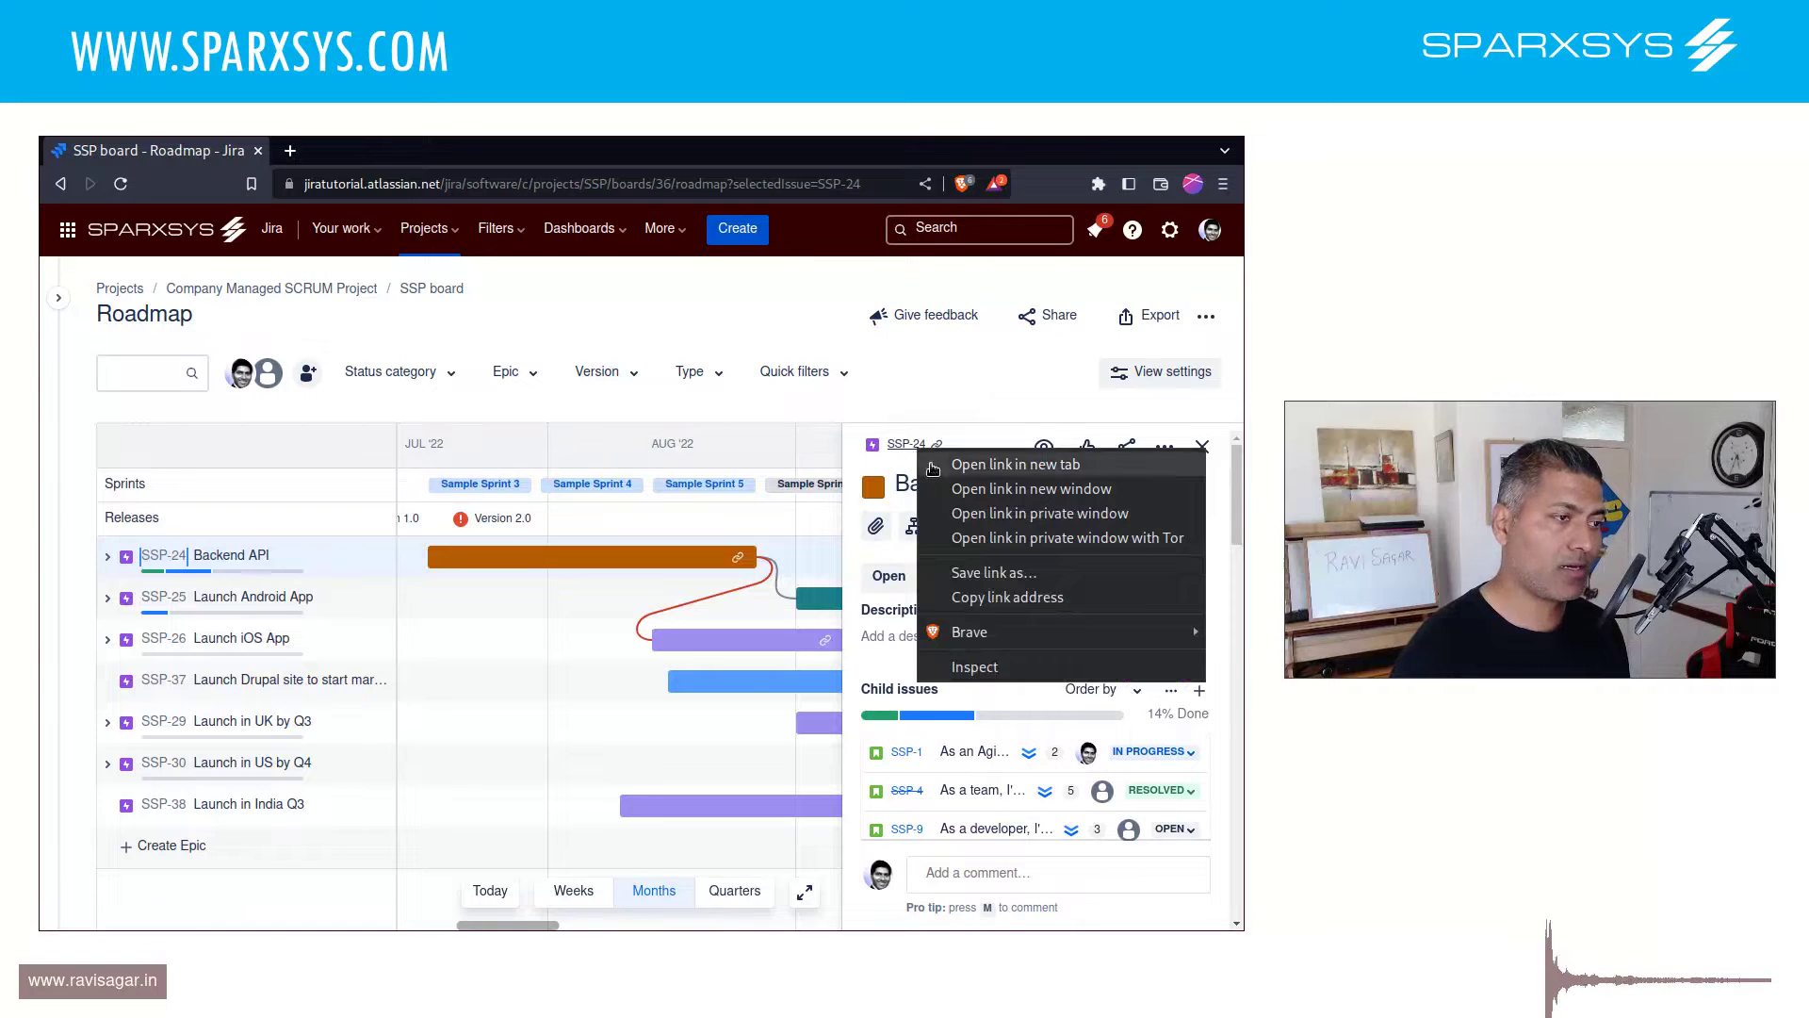
left_click(952, 465)
left_click(386, 150)
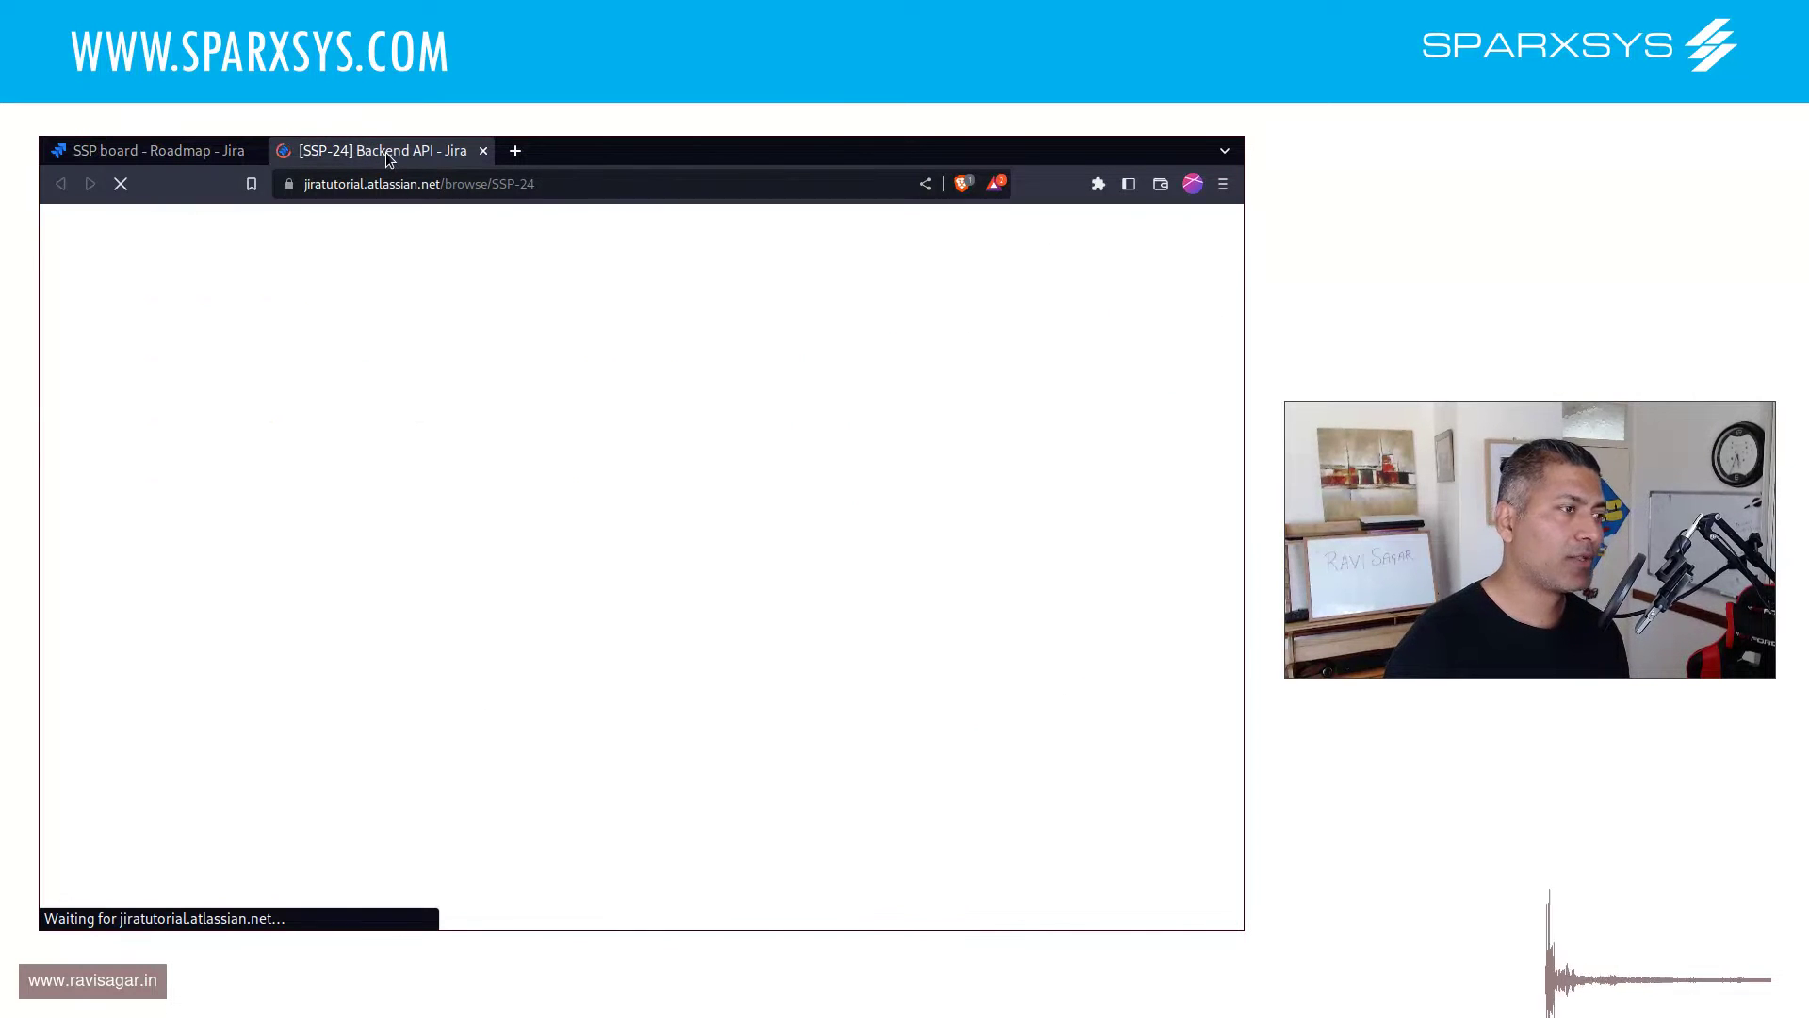
left_click(151, 150)
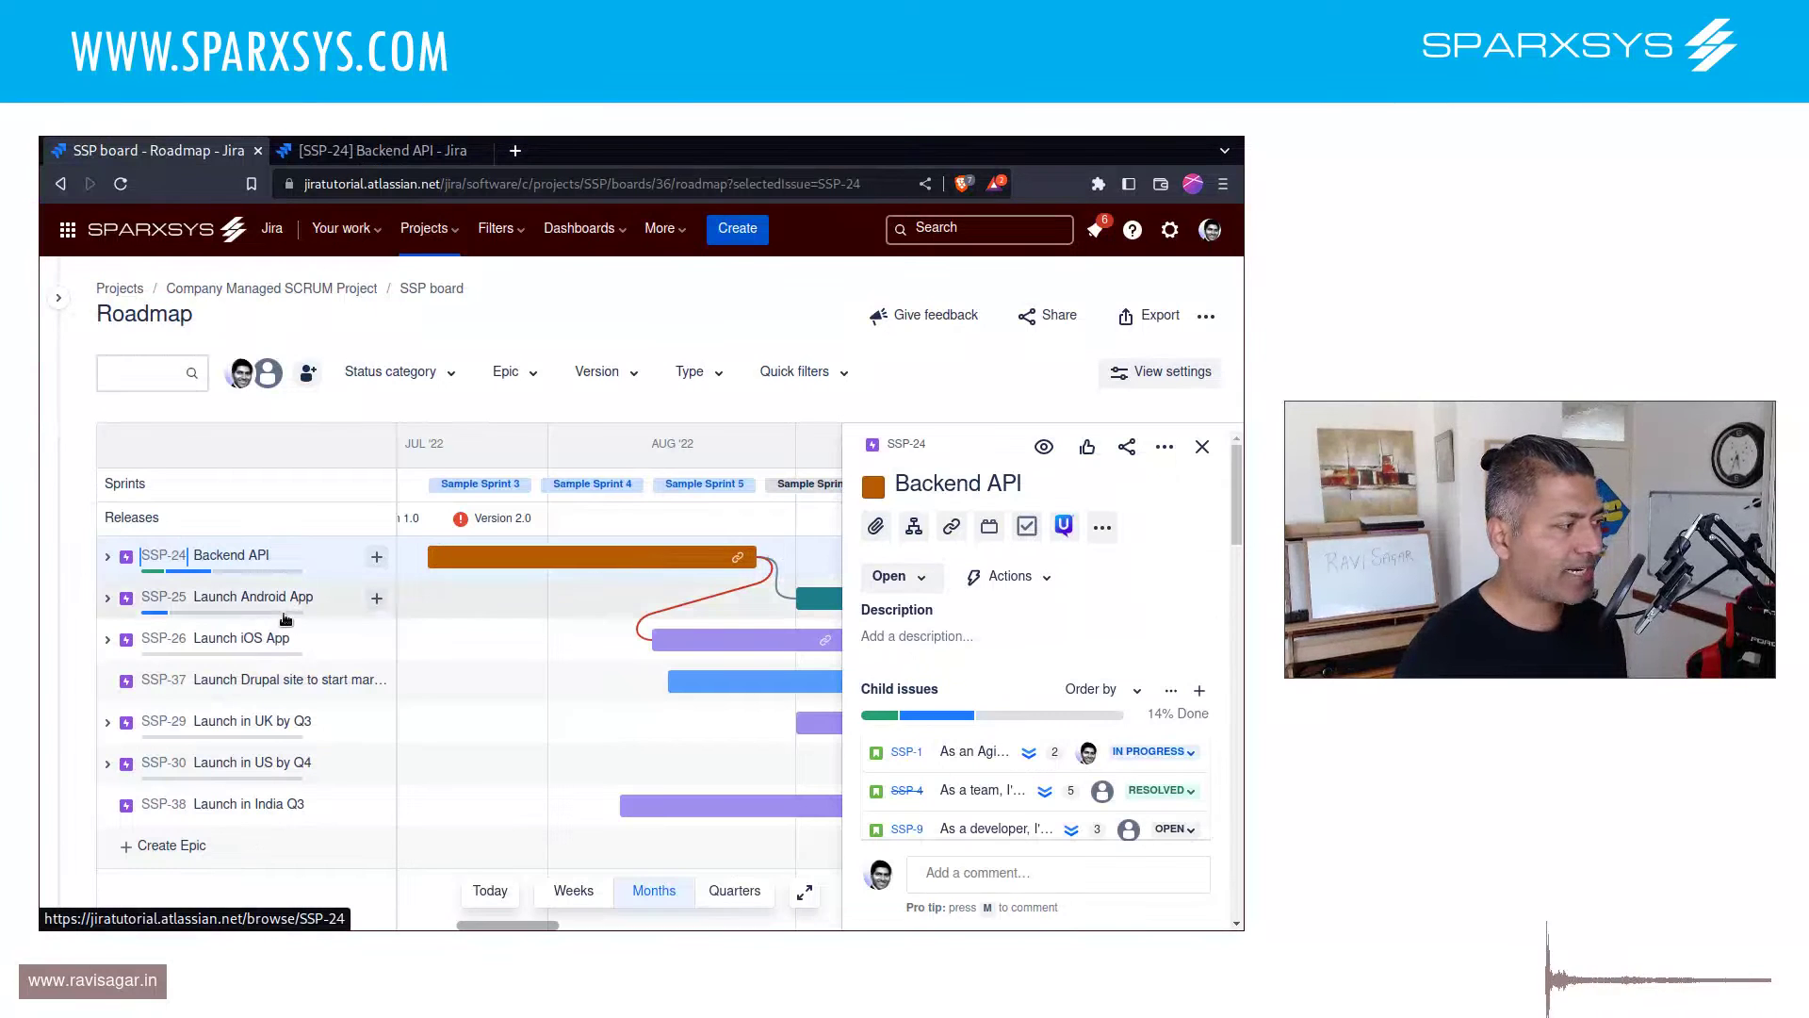
left_click(1203, 449)
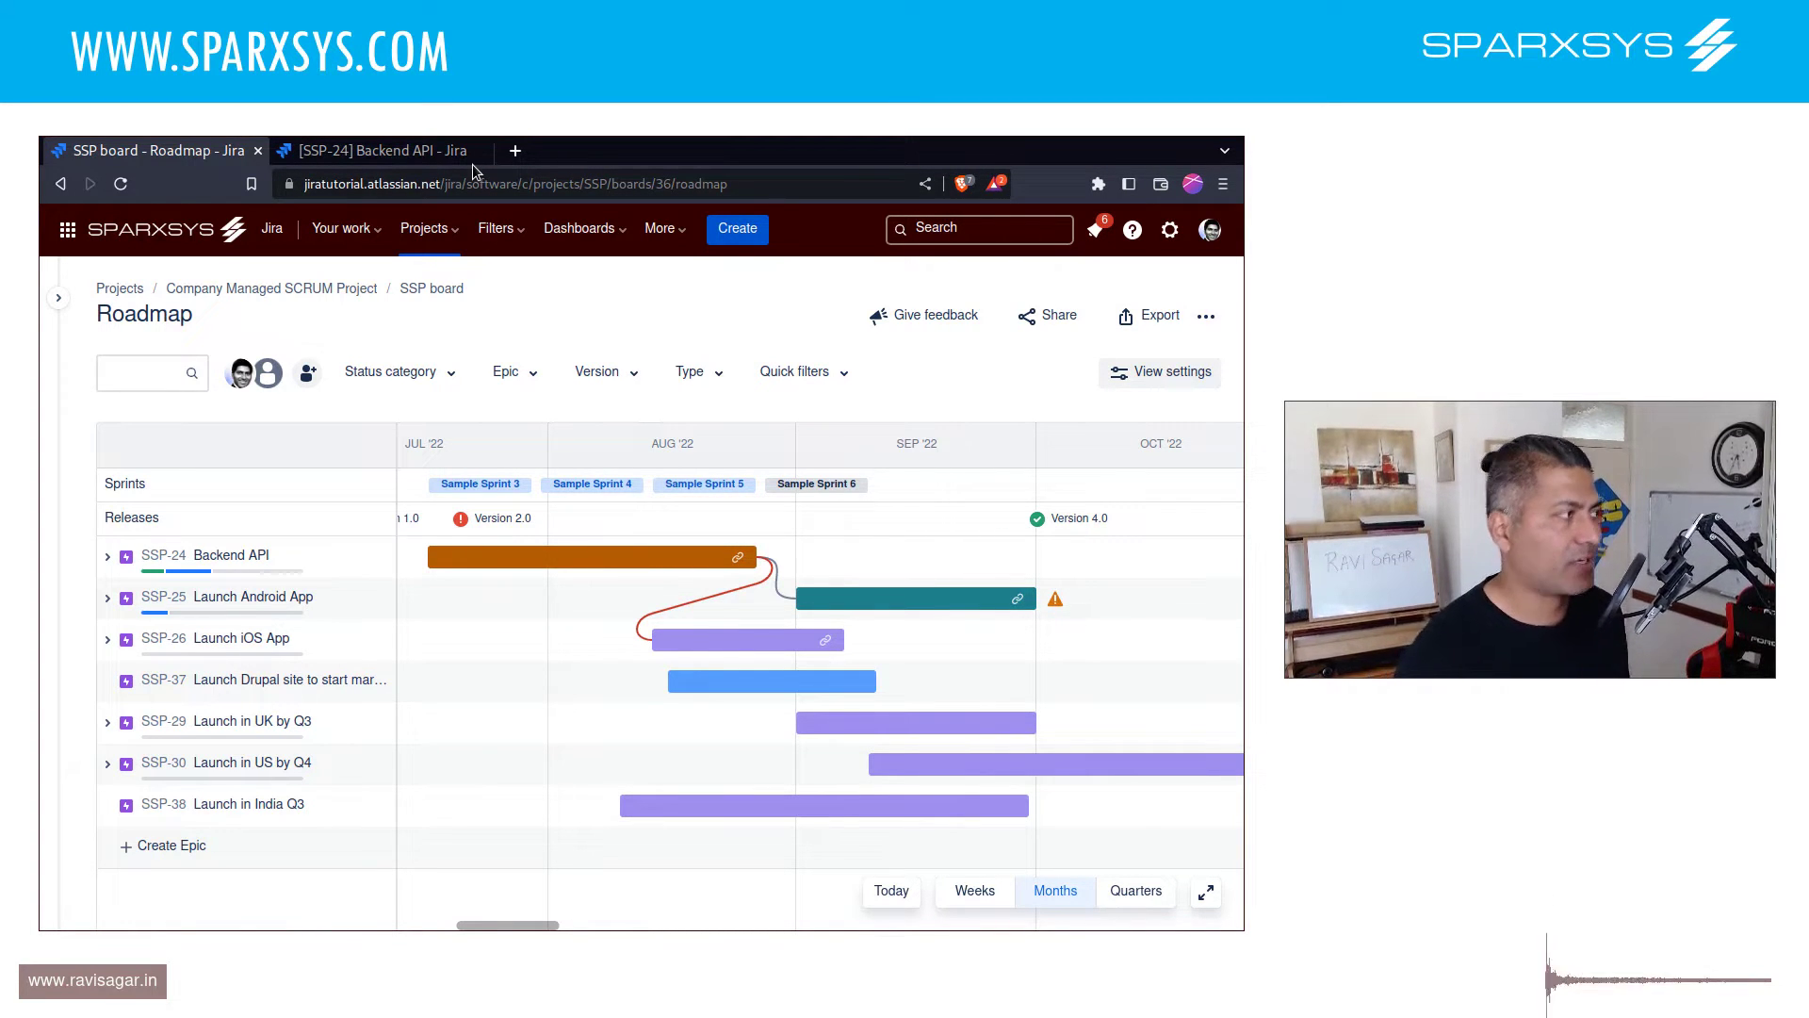
- Review the child issues and linked issues of the Backend API epic on its full issue page
left_click(382, 150)
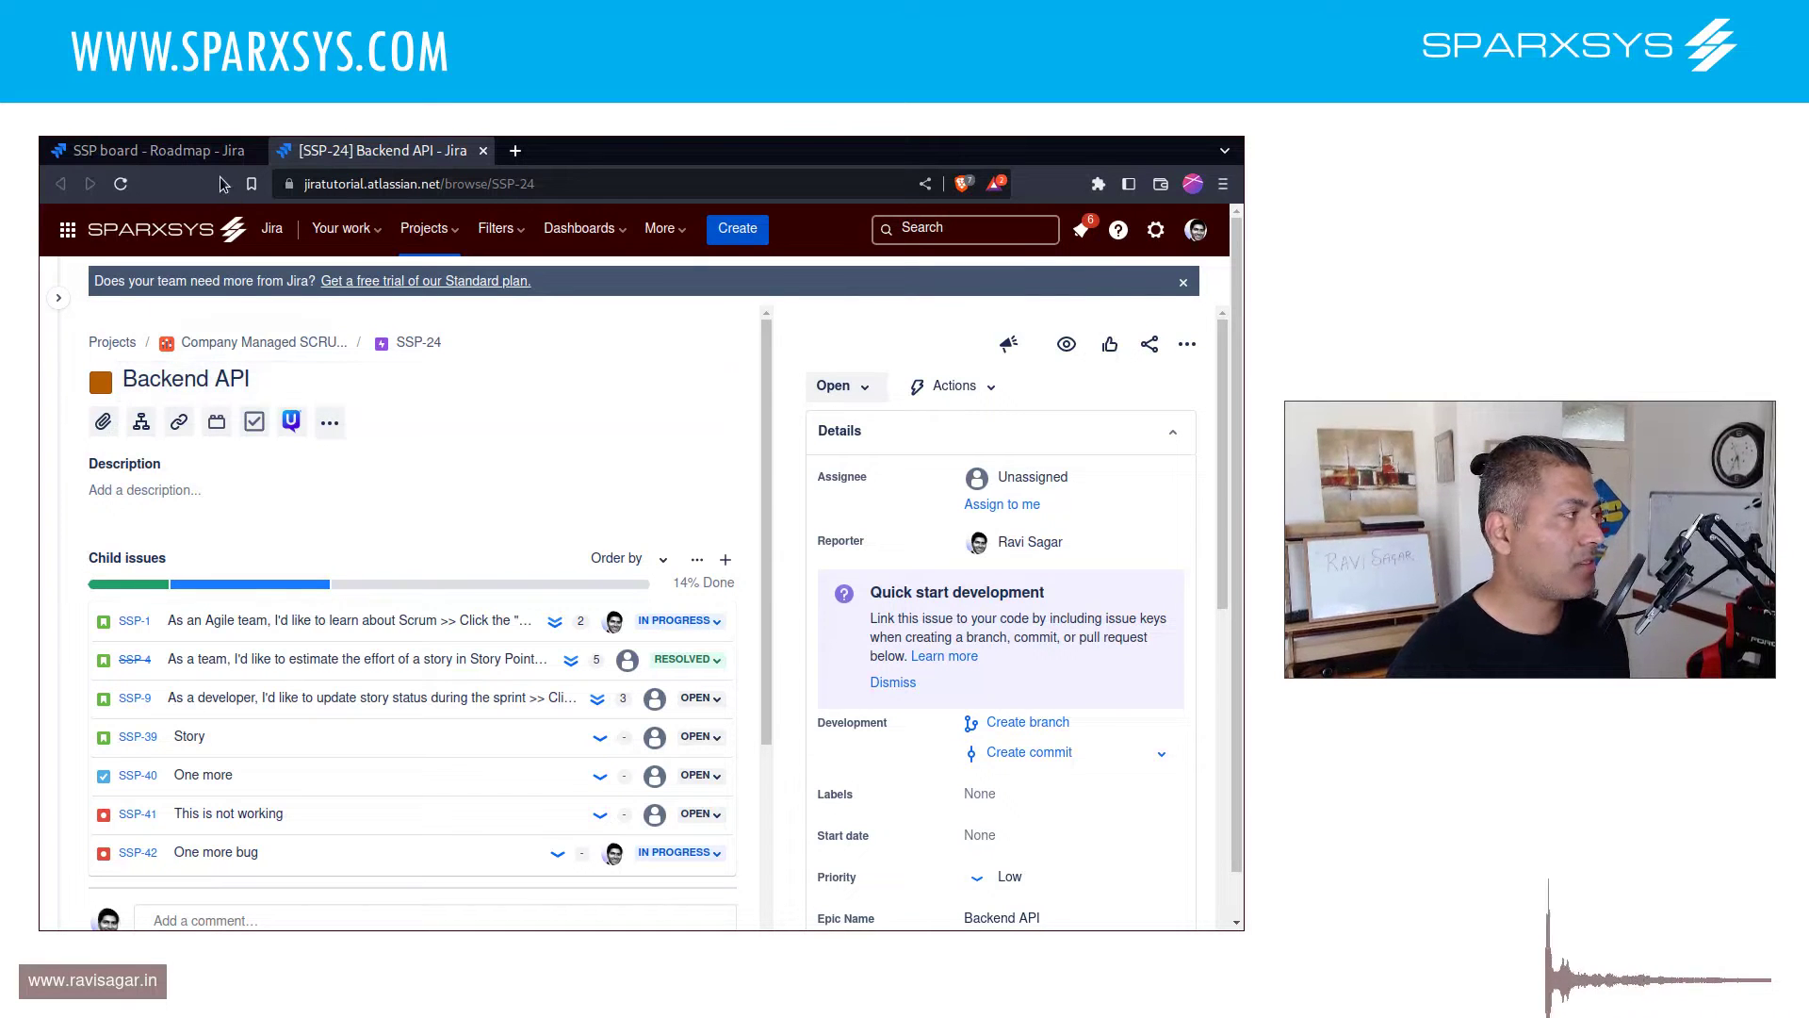
scroll(405, 471, "down", 1)
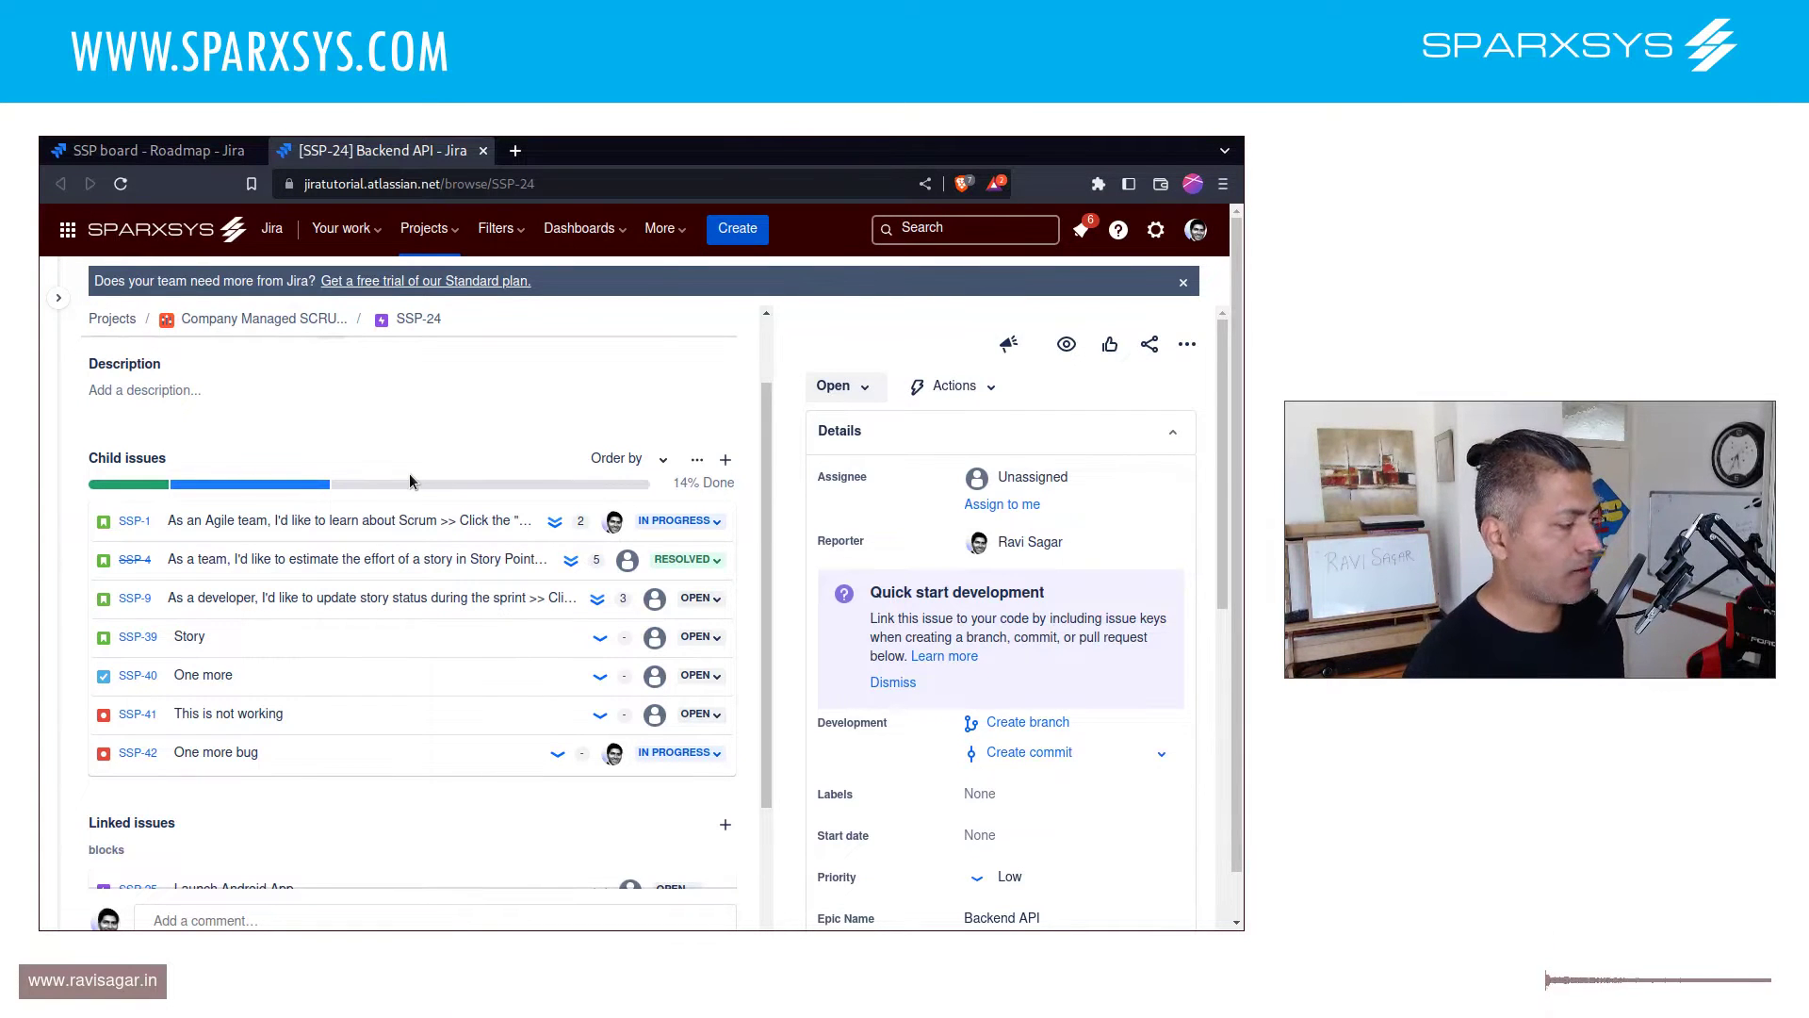
scroll(434, 618, "down", 3)
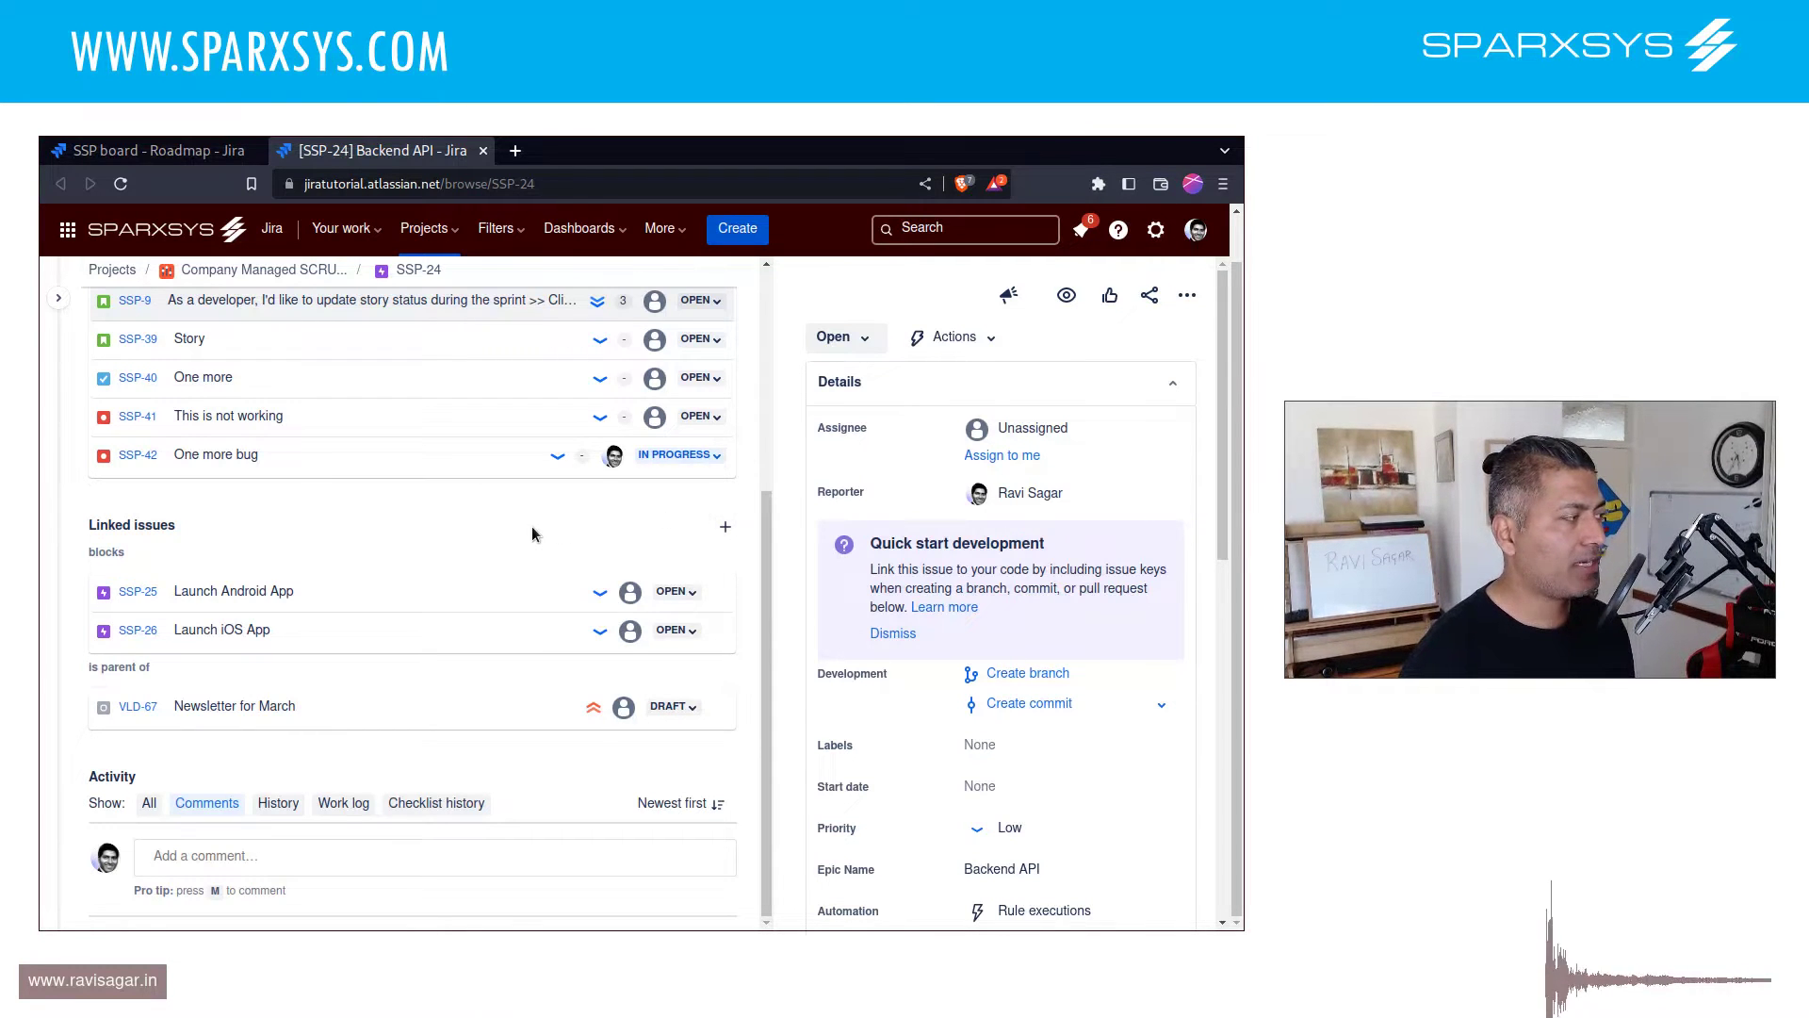
scroll(531, 526, "up", 4)
scroll(444, 514, "down", 4)
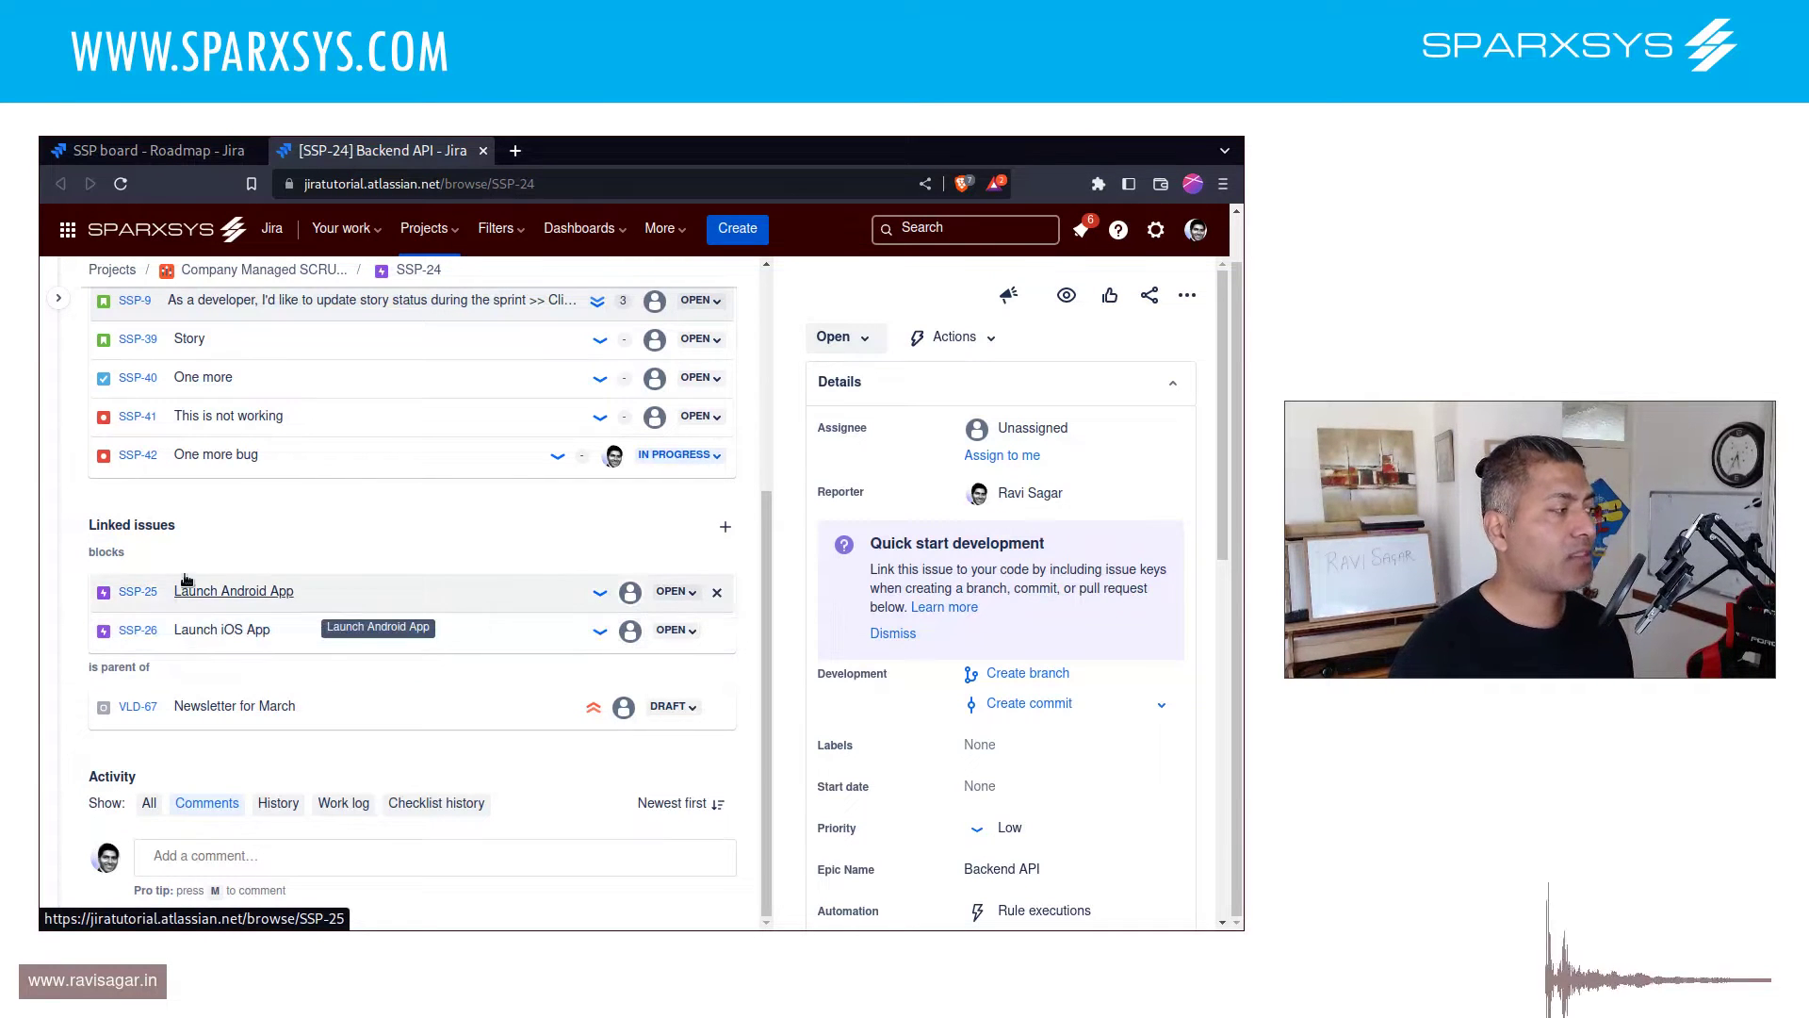
- Start a new linked issue for Backend API with the local source and "blocks" relationship, and examine the issues available for linking
left_click(726, 527)
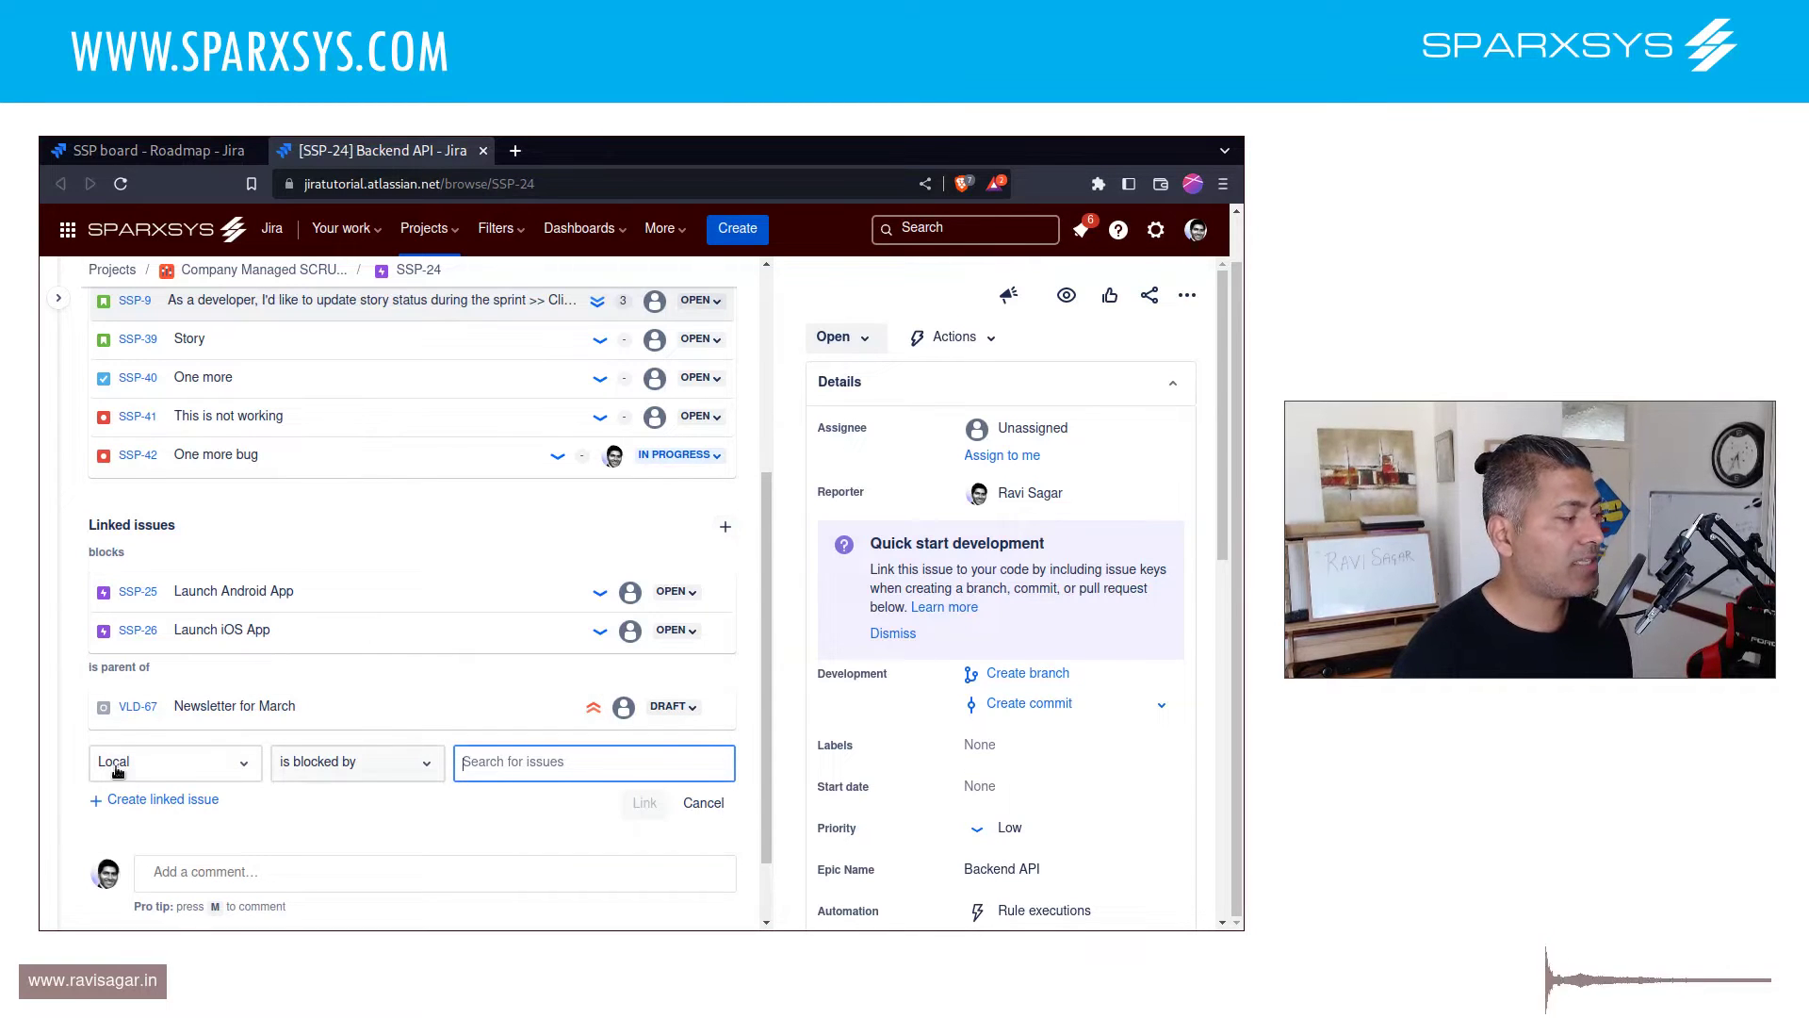
left_click(226, 764)
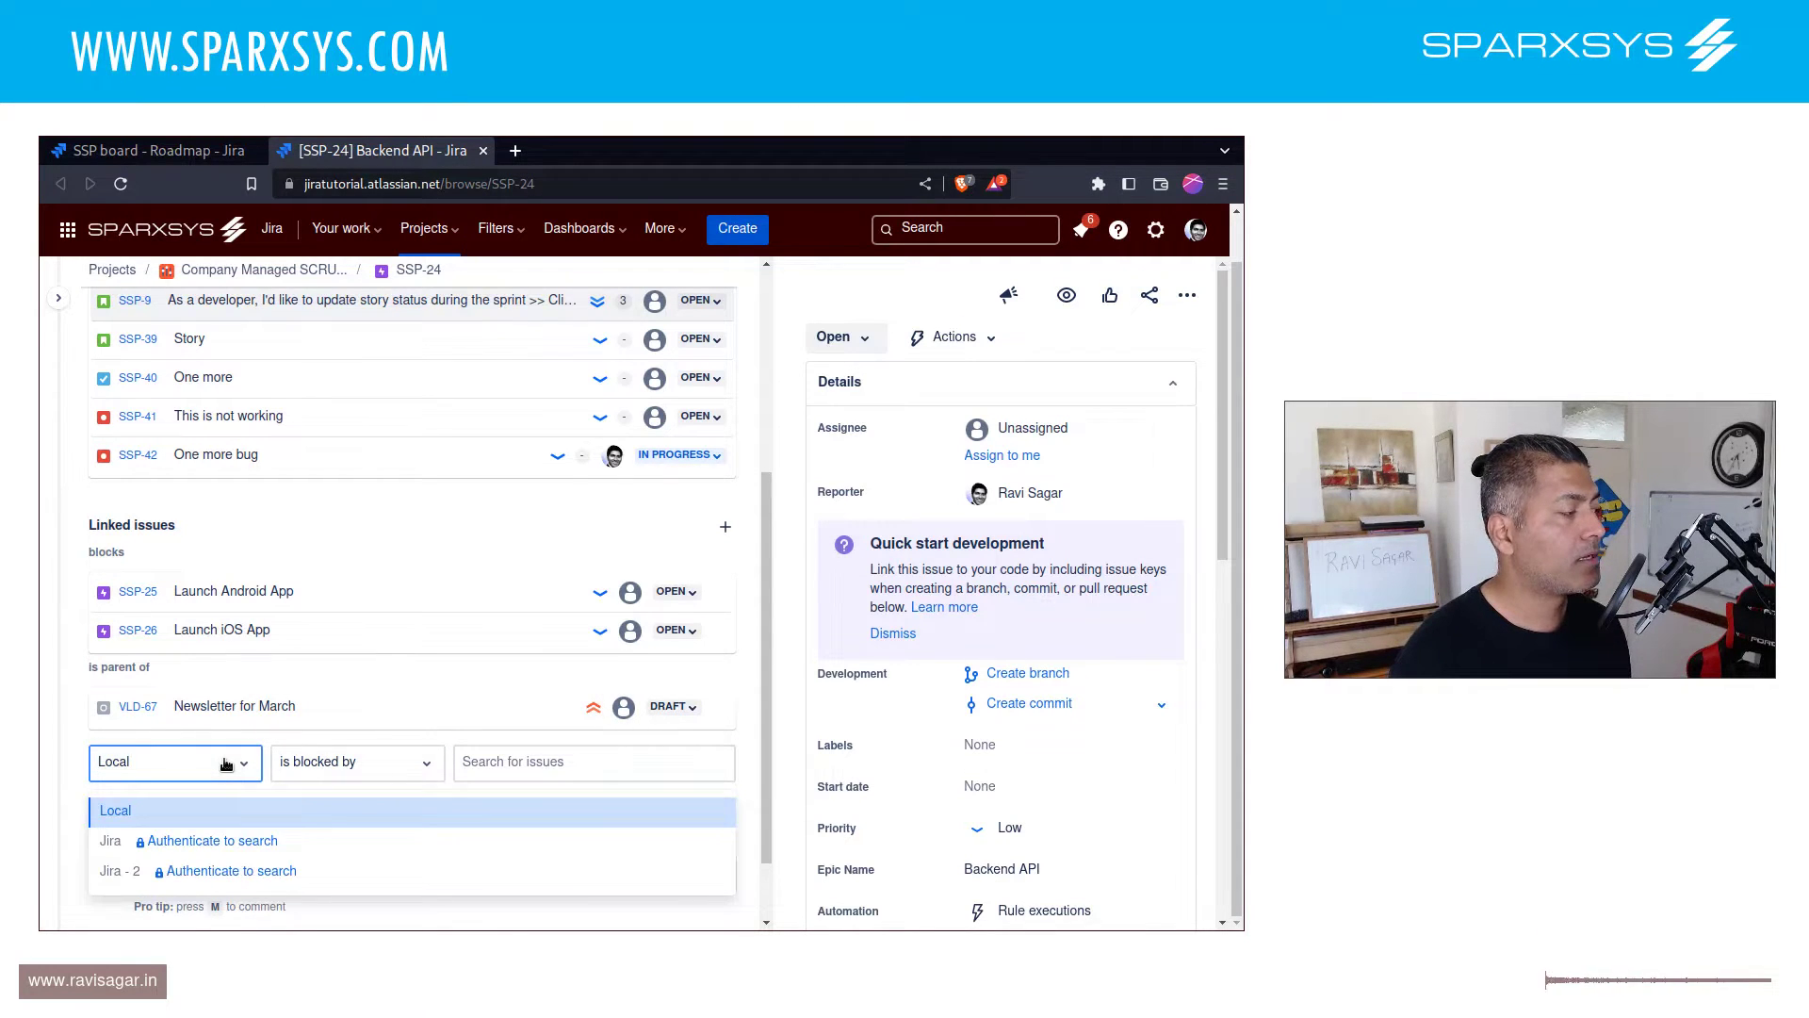
left_click(227, 764)
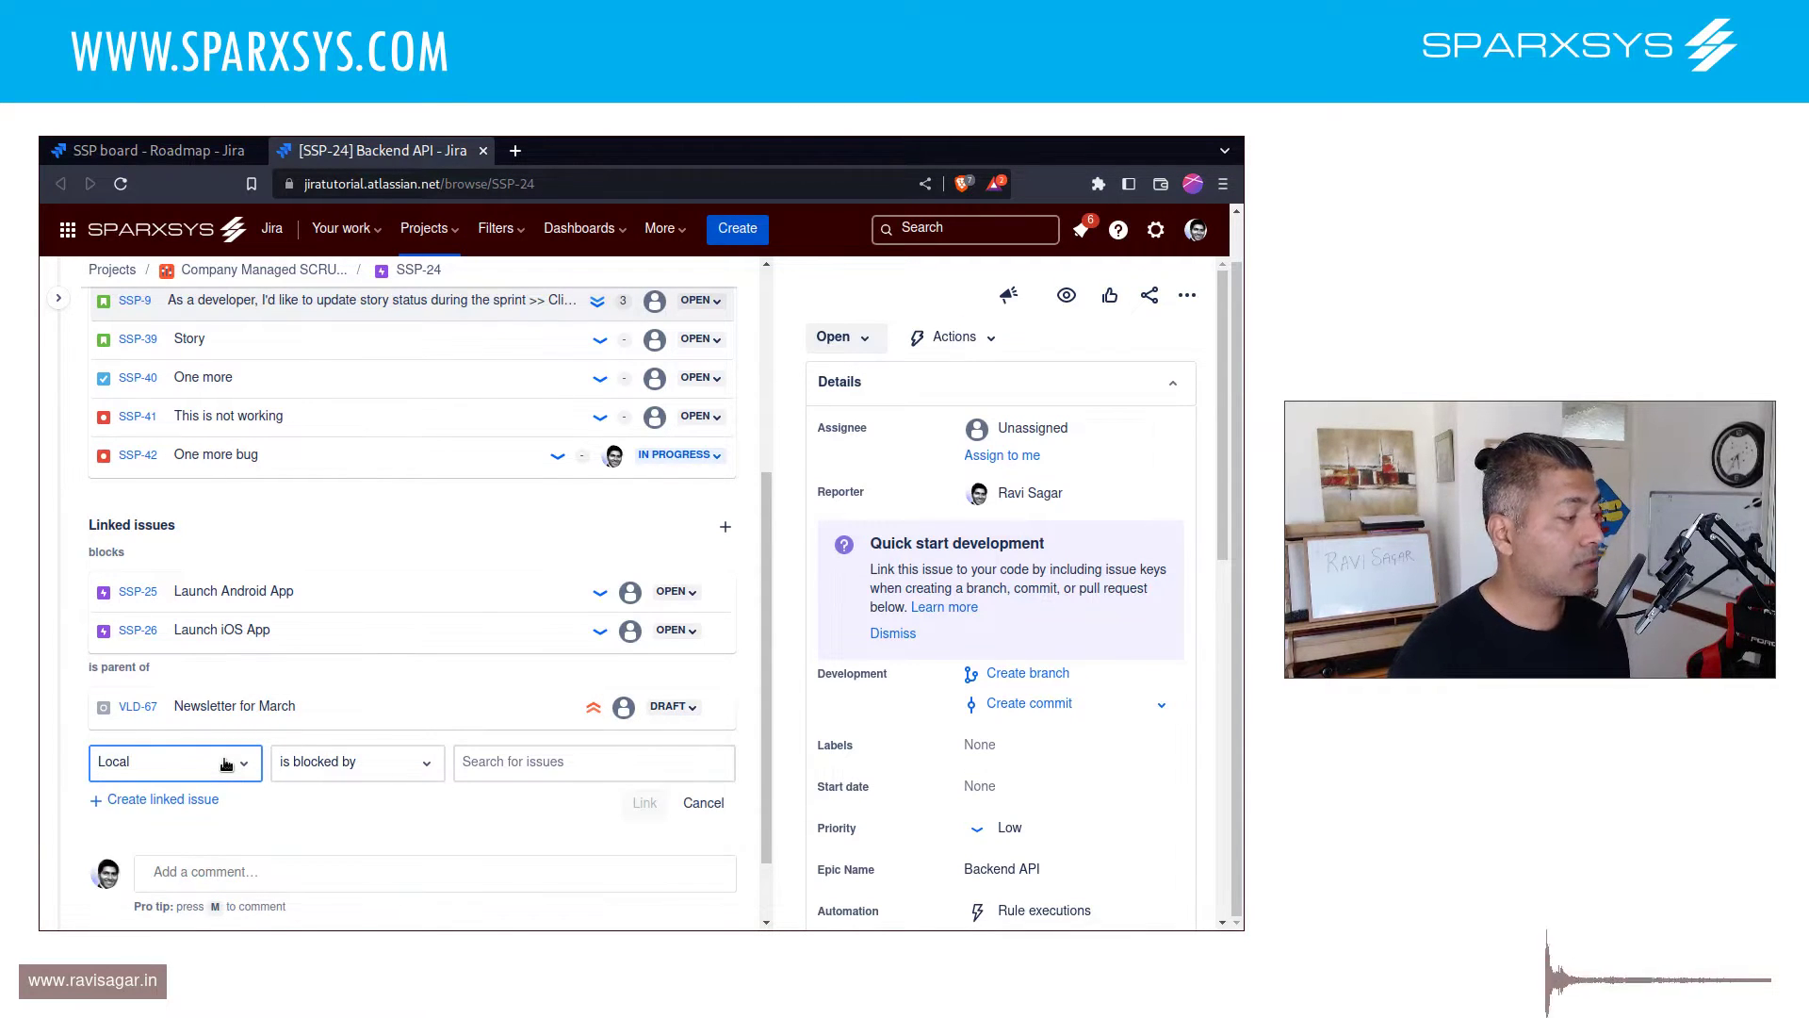
left_click(403, 781)
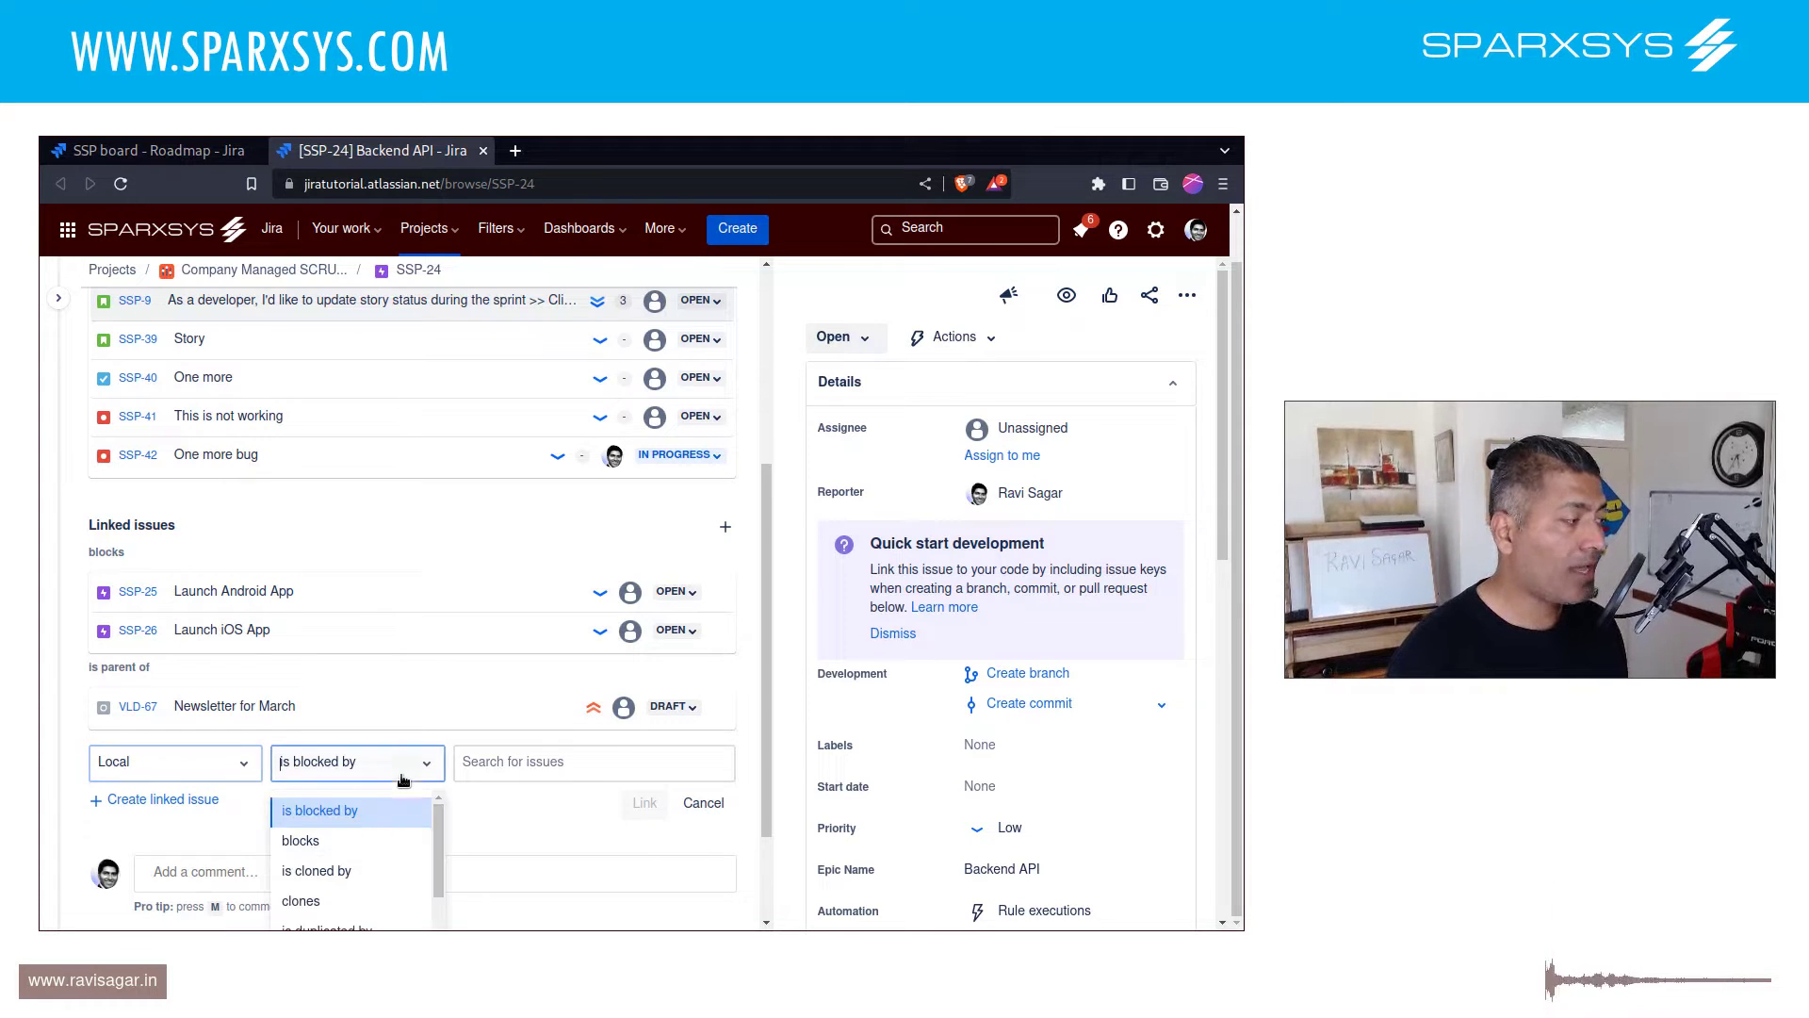
left_click(344, 837)
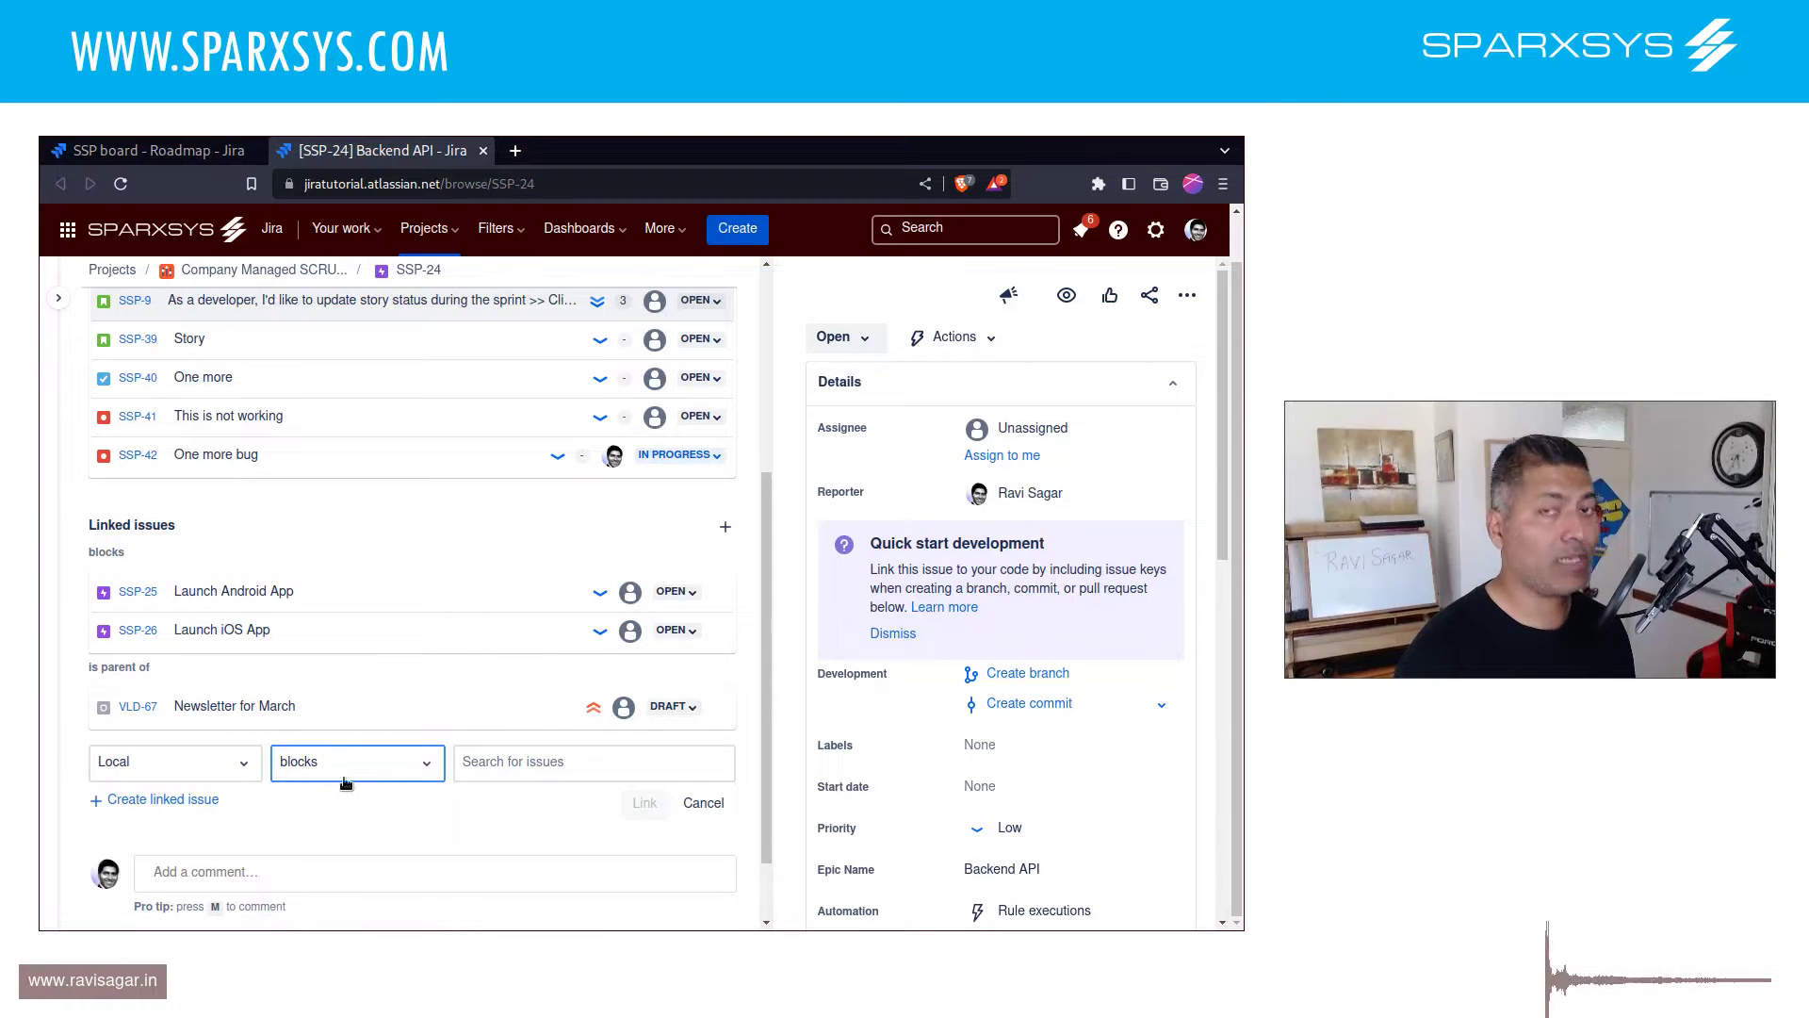
left_click(651, 771)
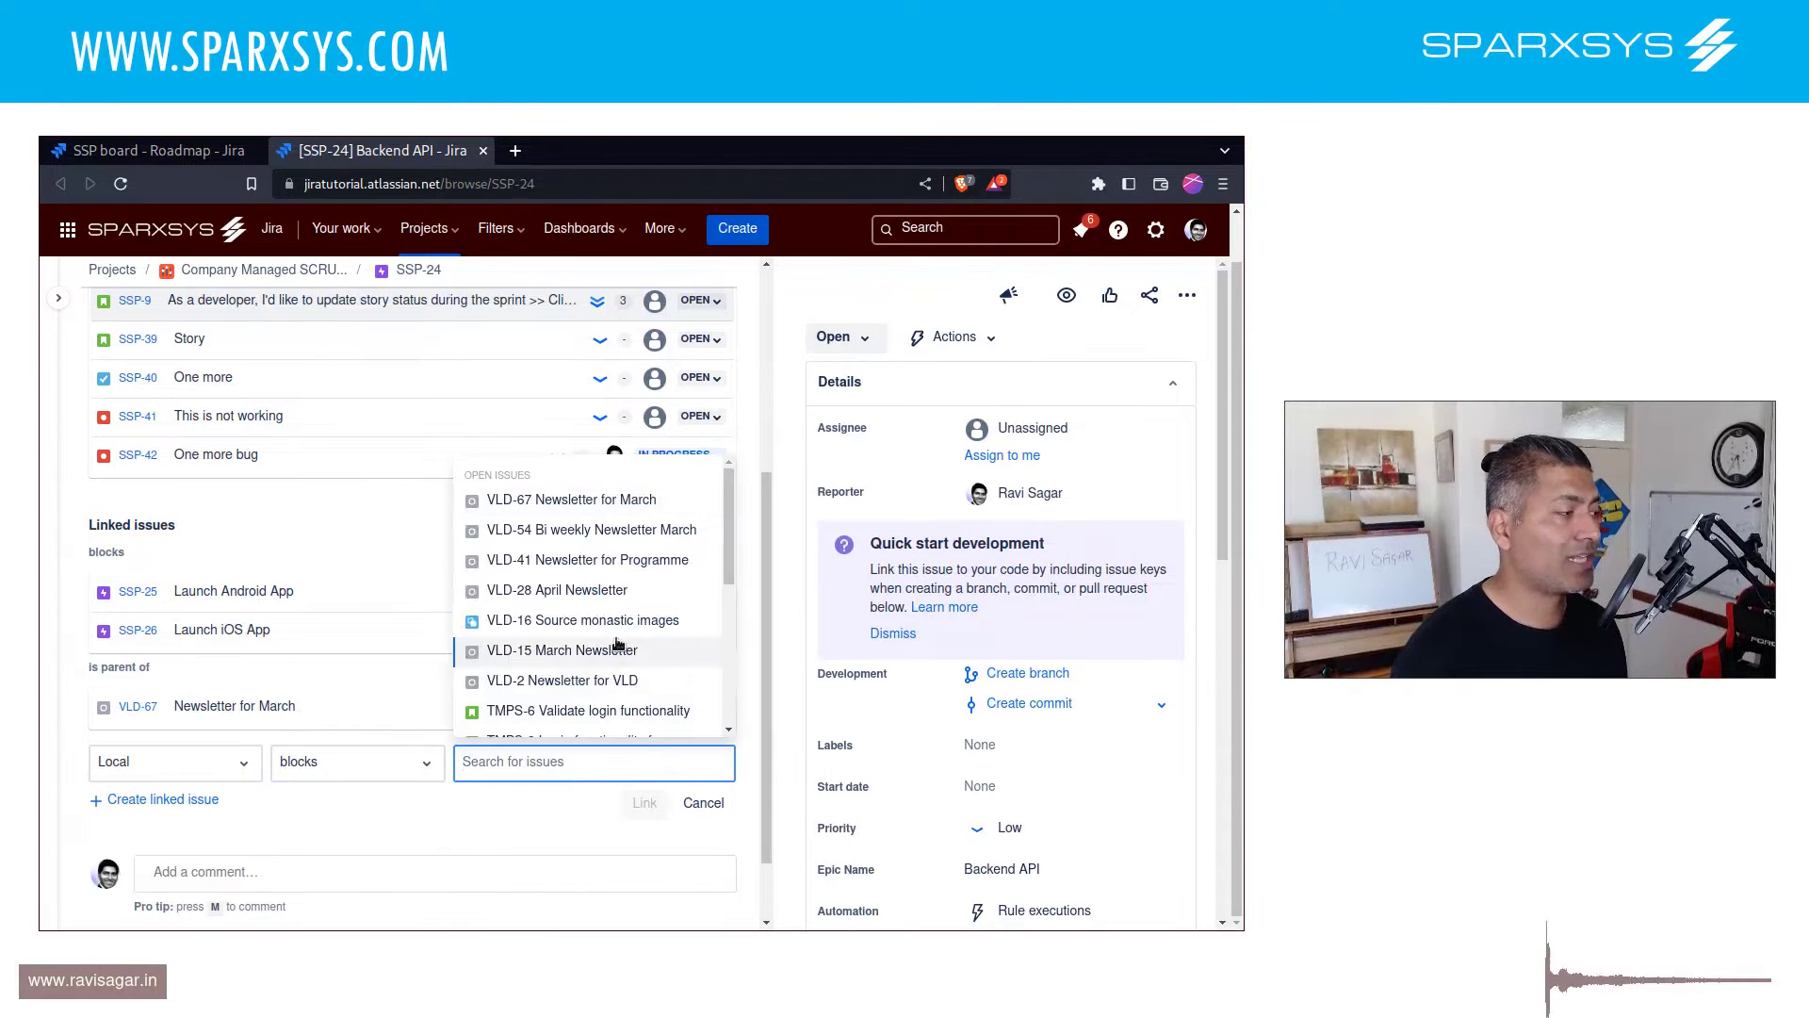
left_click(637, 848)
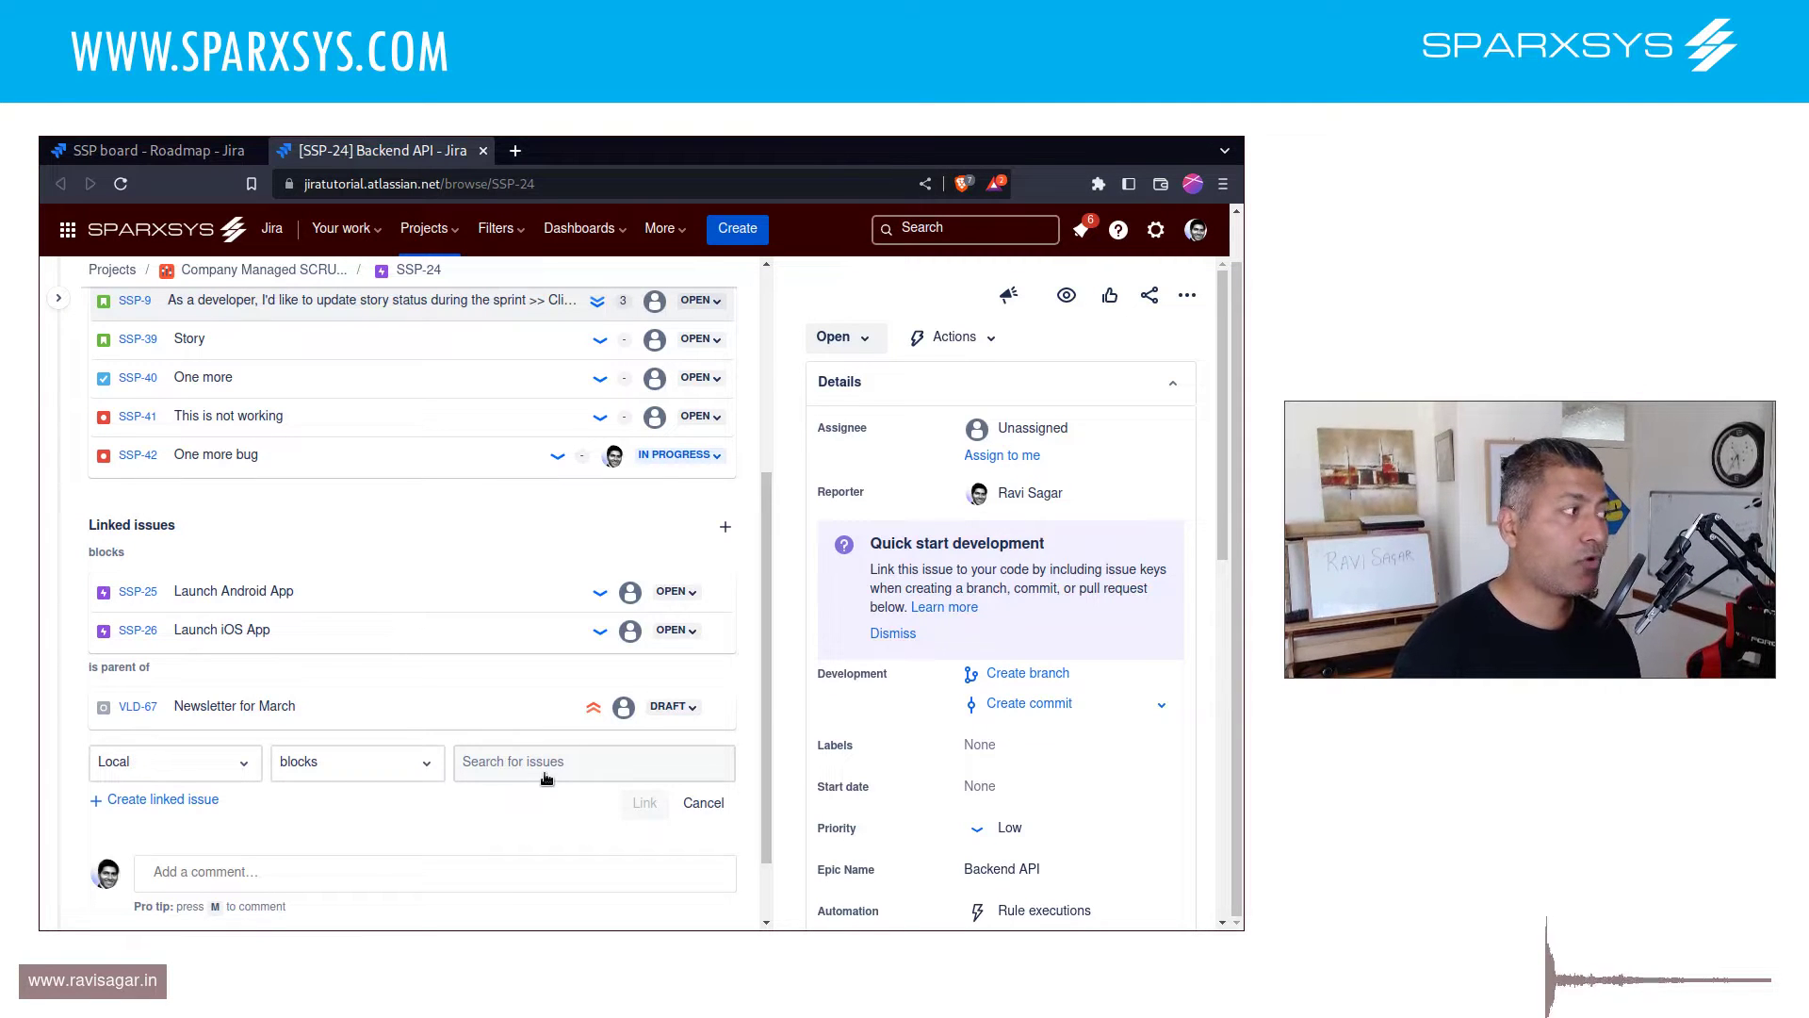
- On the roadmap, reschedule Backend API to 2022/07/23–2022/09/01 and shift Launch Android App to end on 2022/10/04
left_click(118, 150)
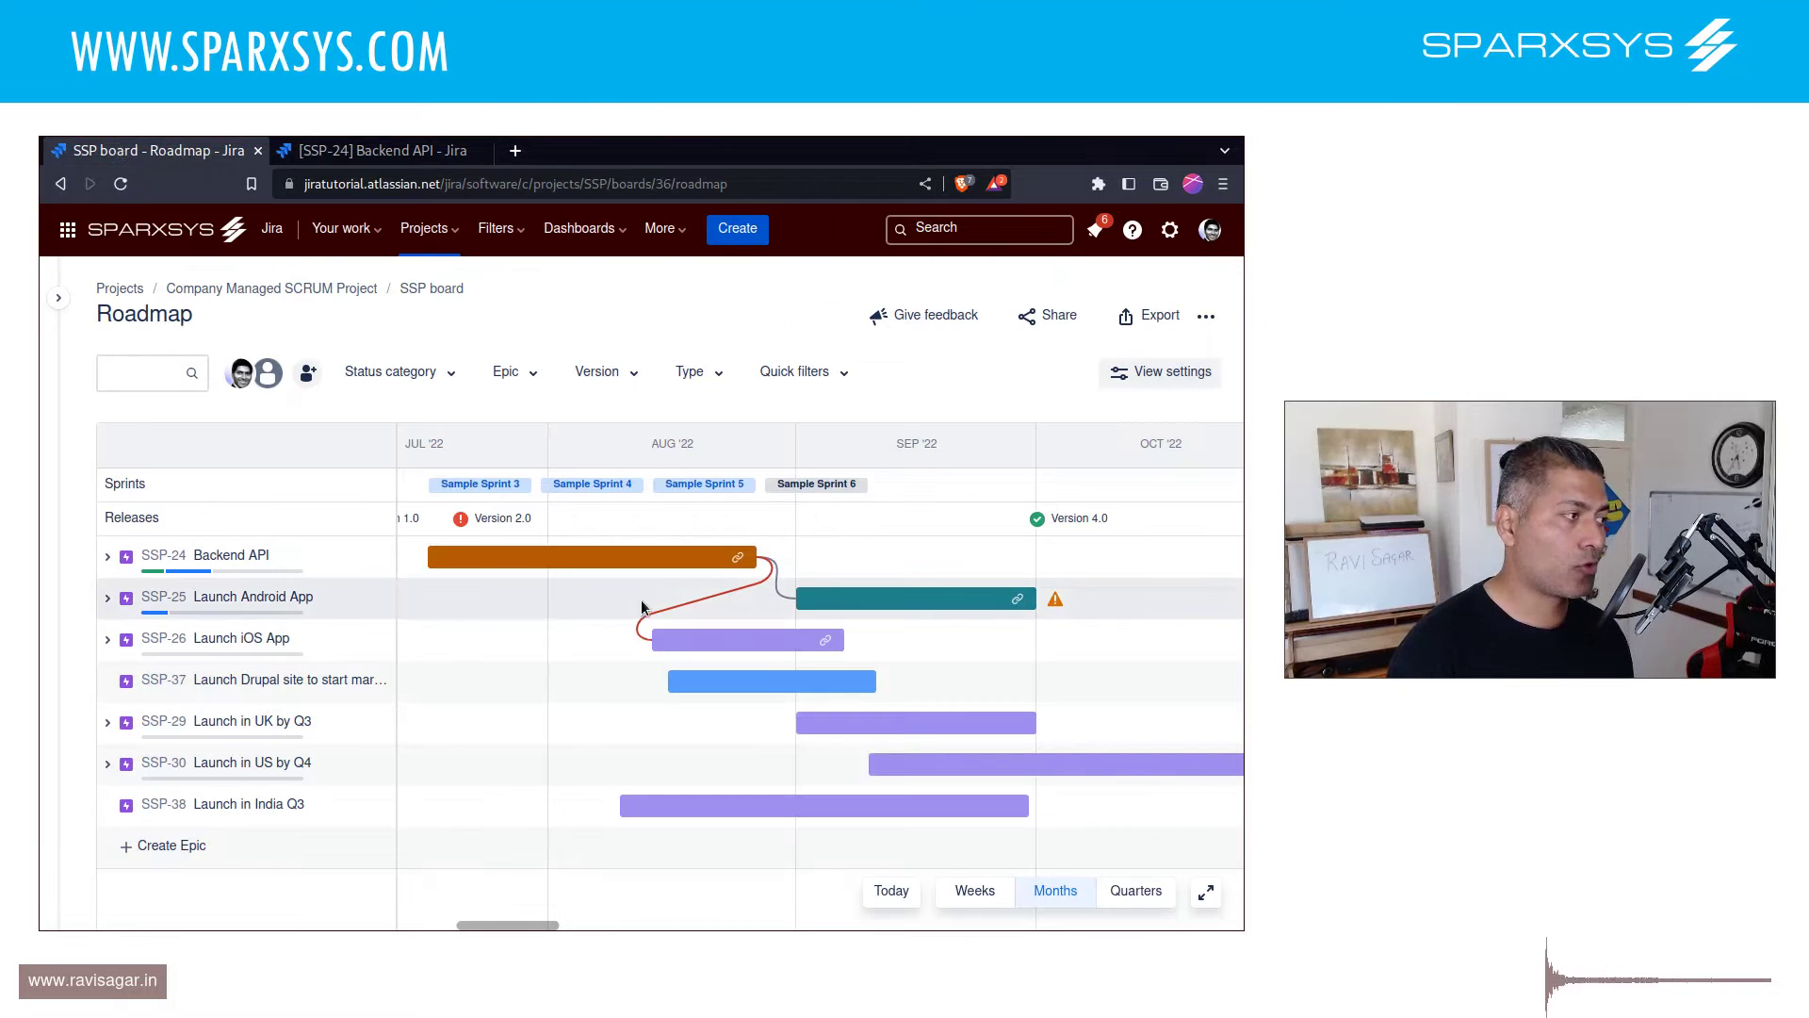
mouse_move(546, 566)
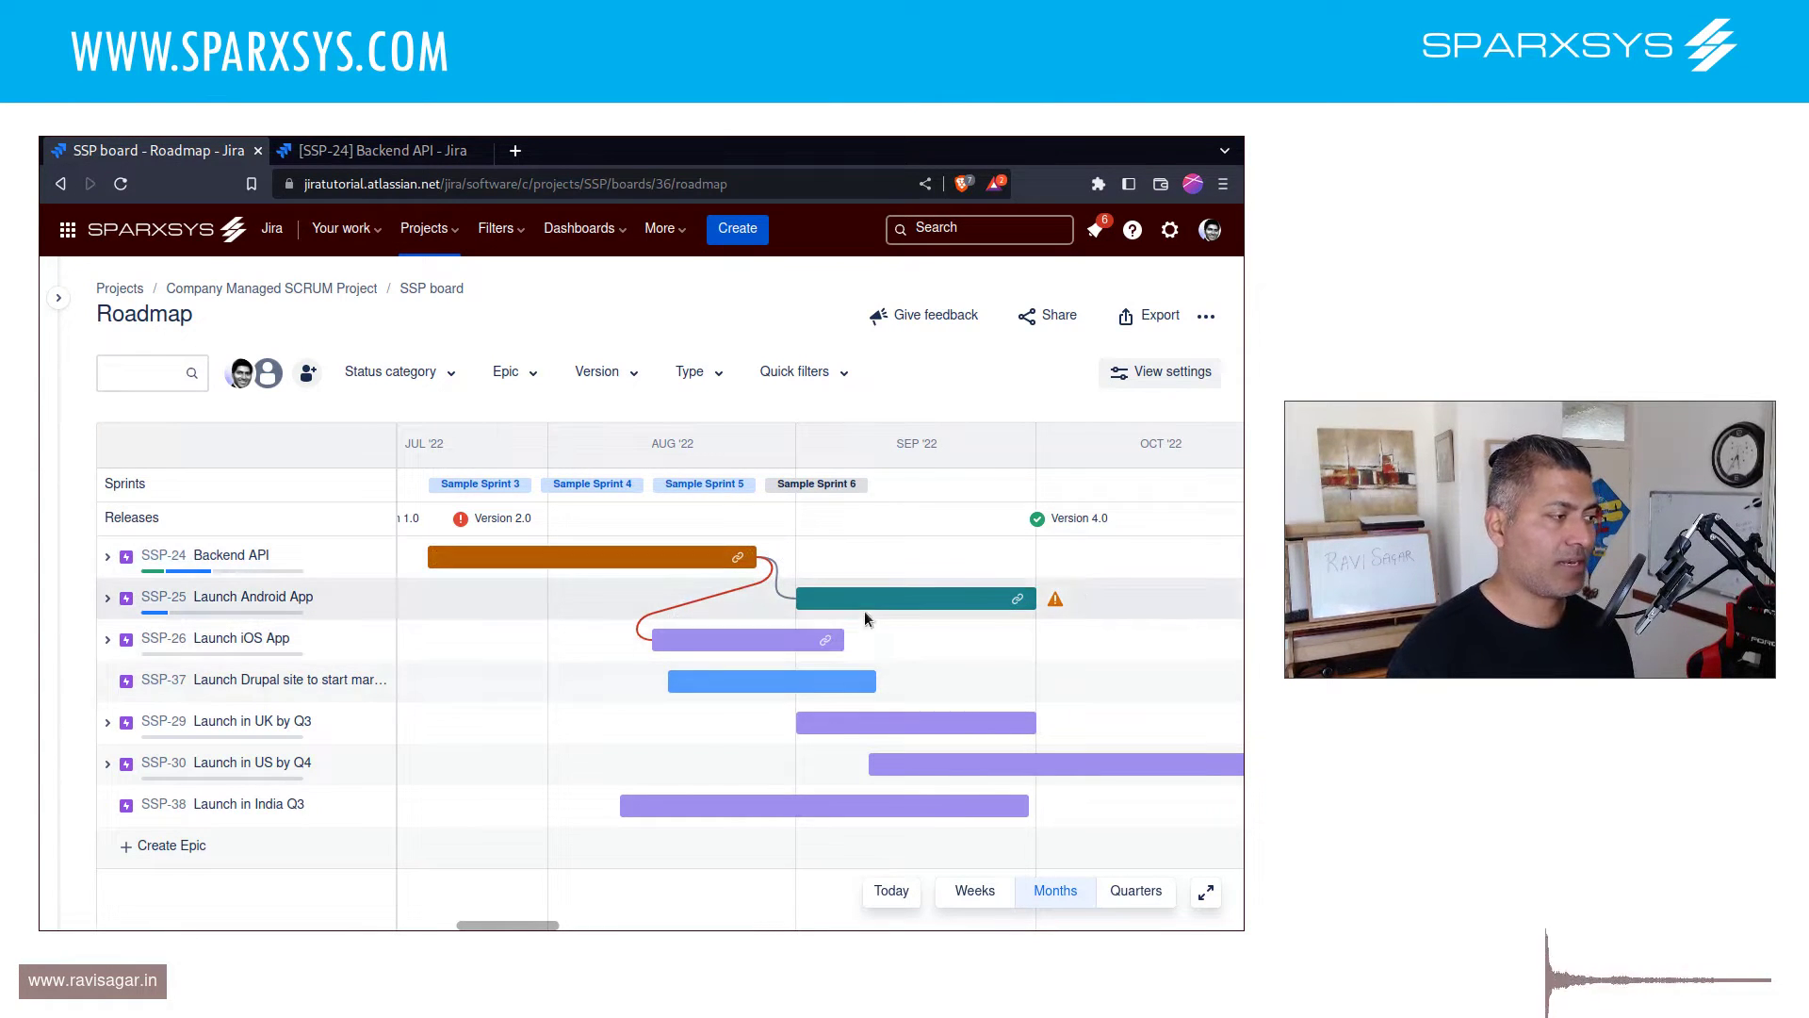
mouse_move(877, 605)
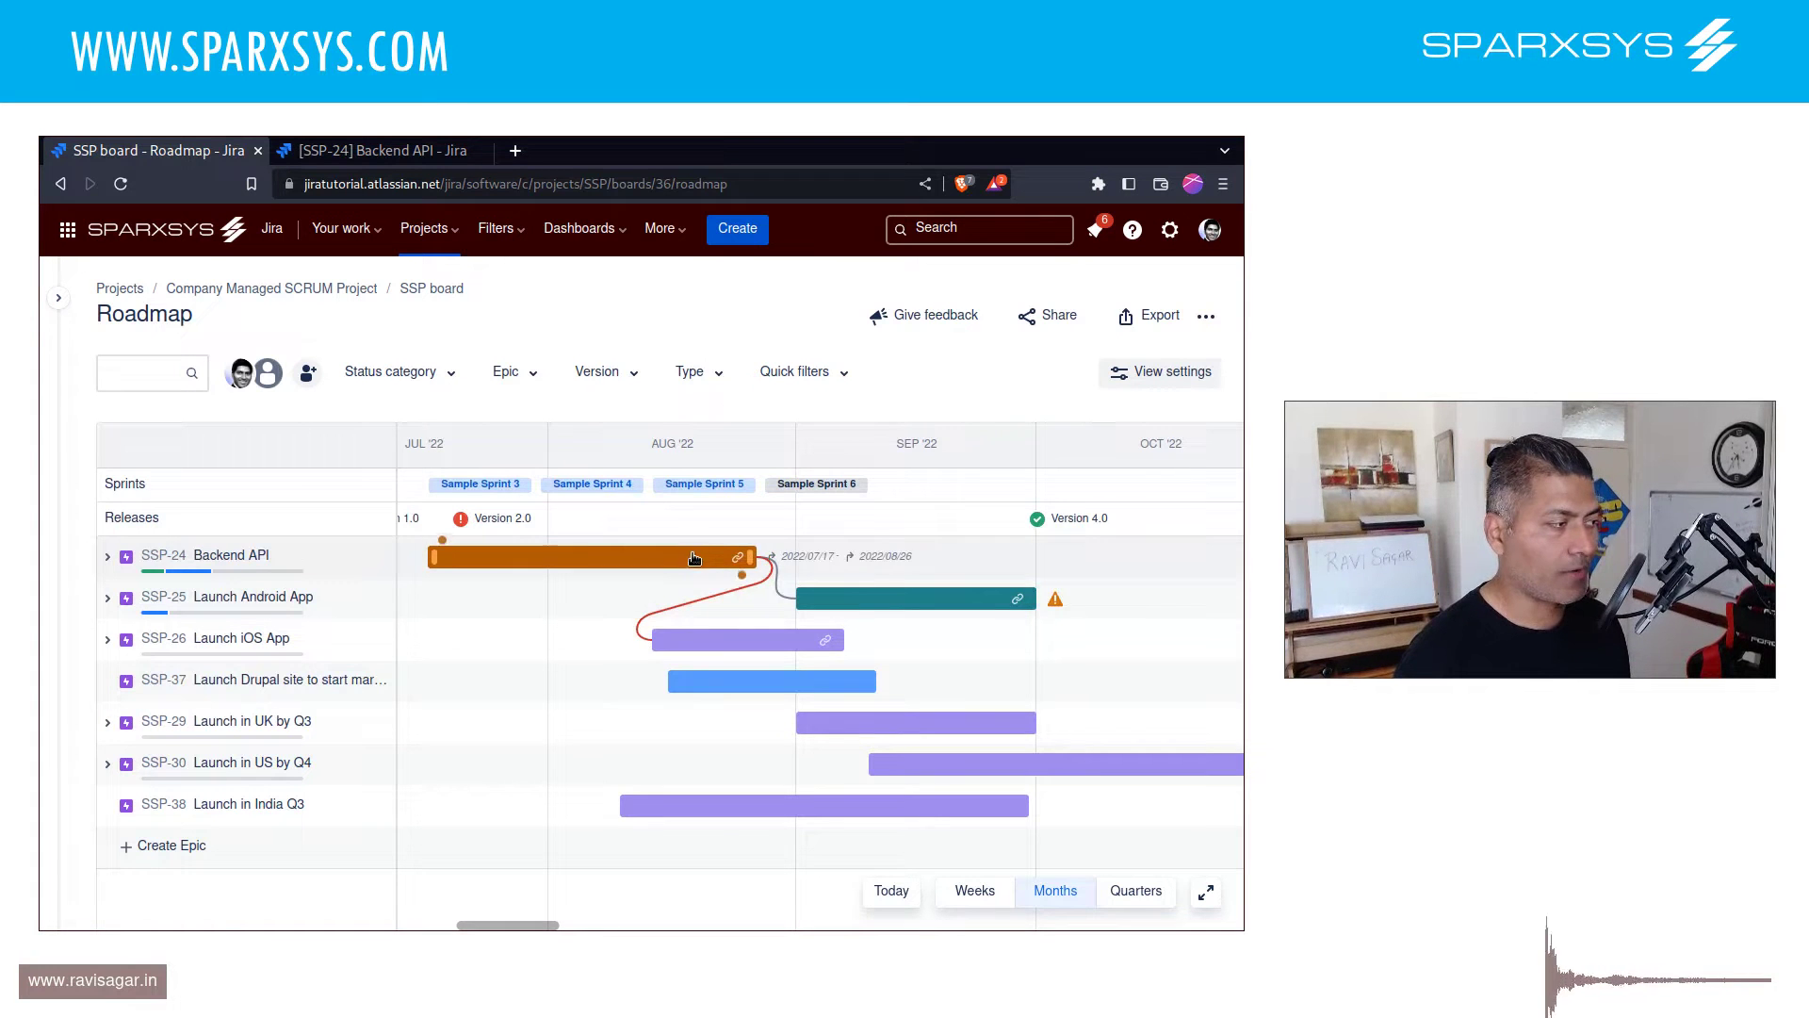
left_click_drag(697, 556, 738, 565)
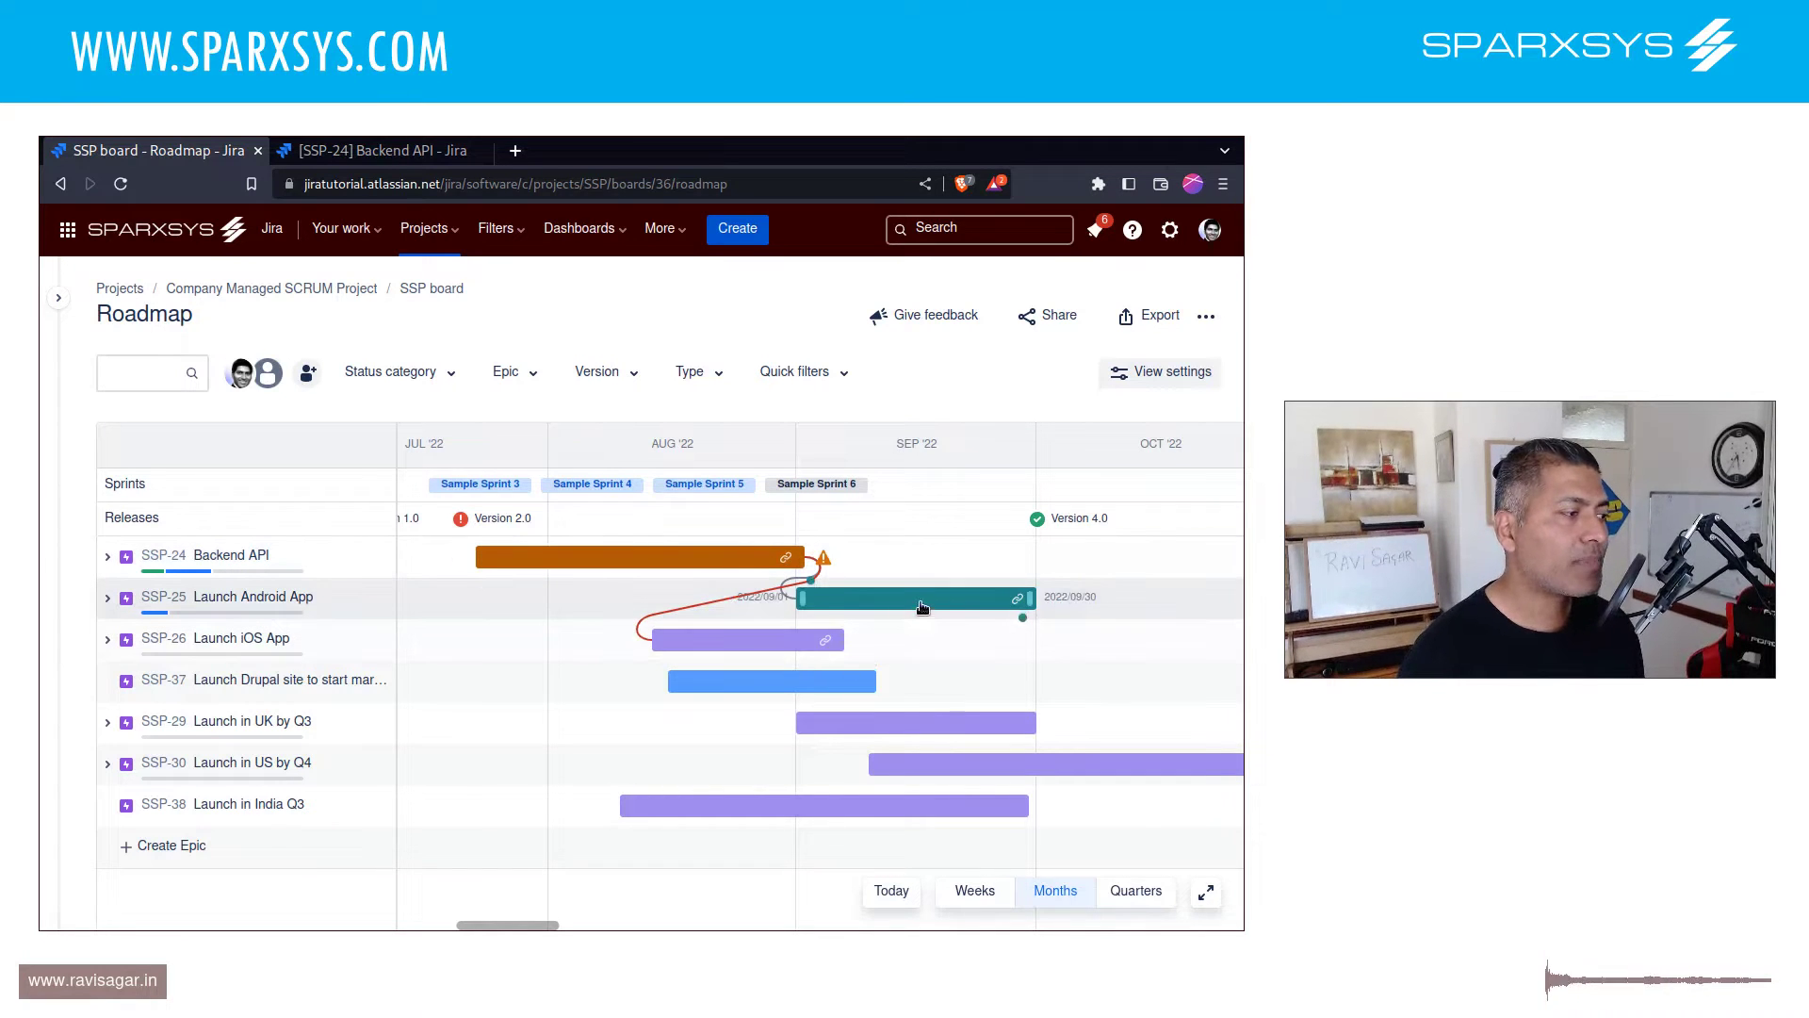
left_click_drag(871, 599, 903, 592)
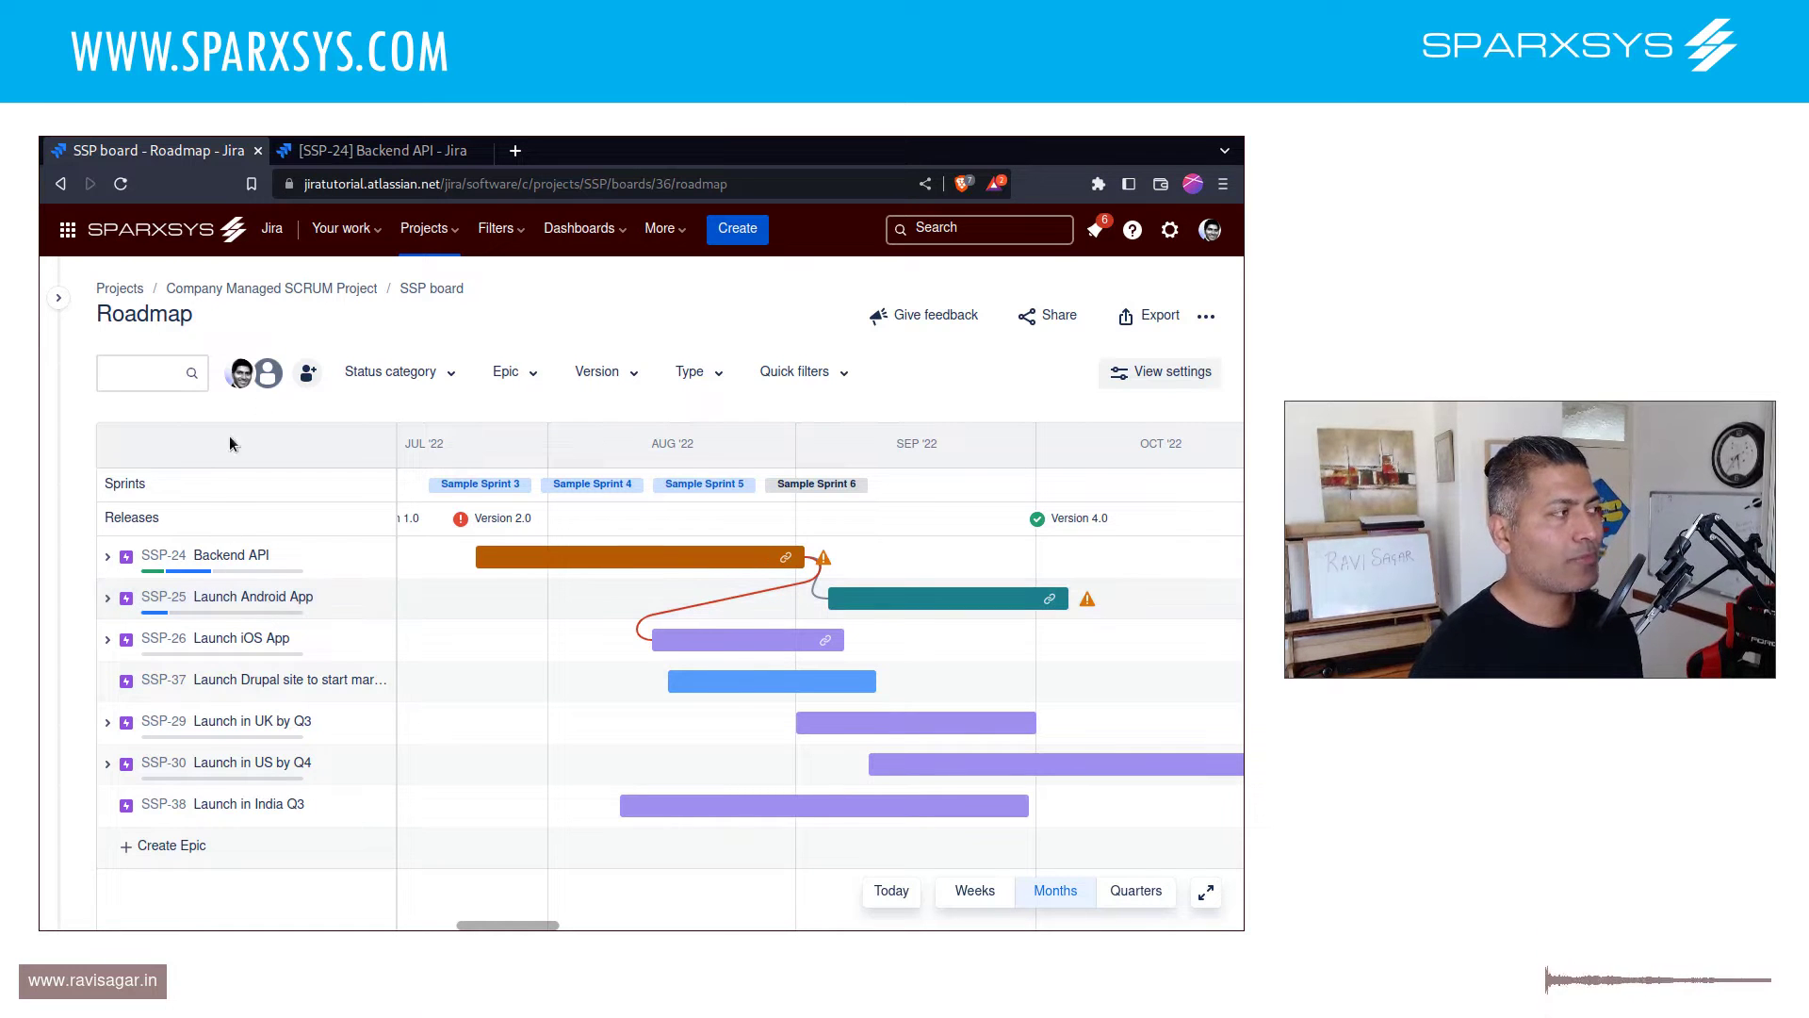
- Resolve the Launch Android App epic (SSP-25) with the resolution Done, and close its details
left_click(381, 151)
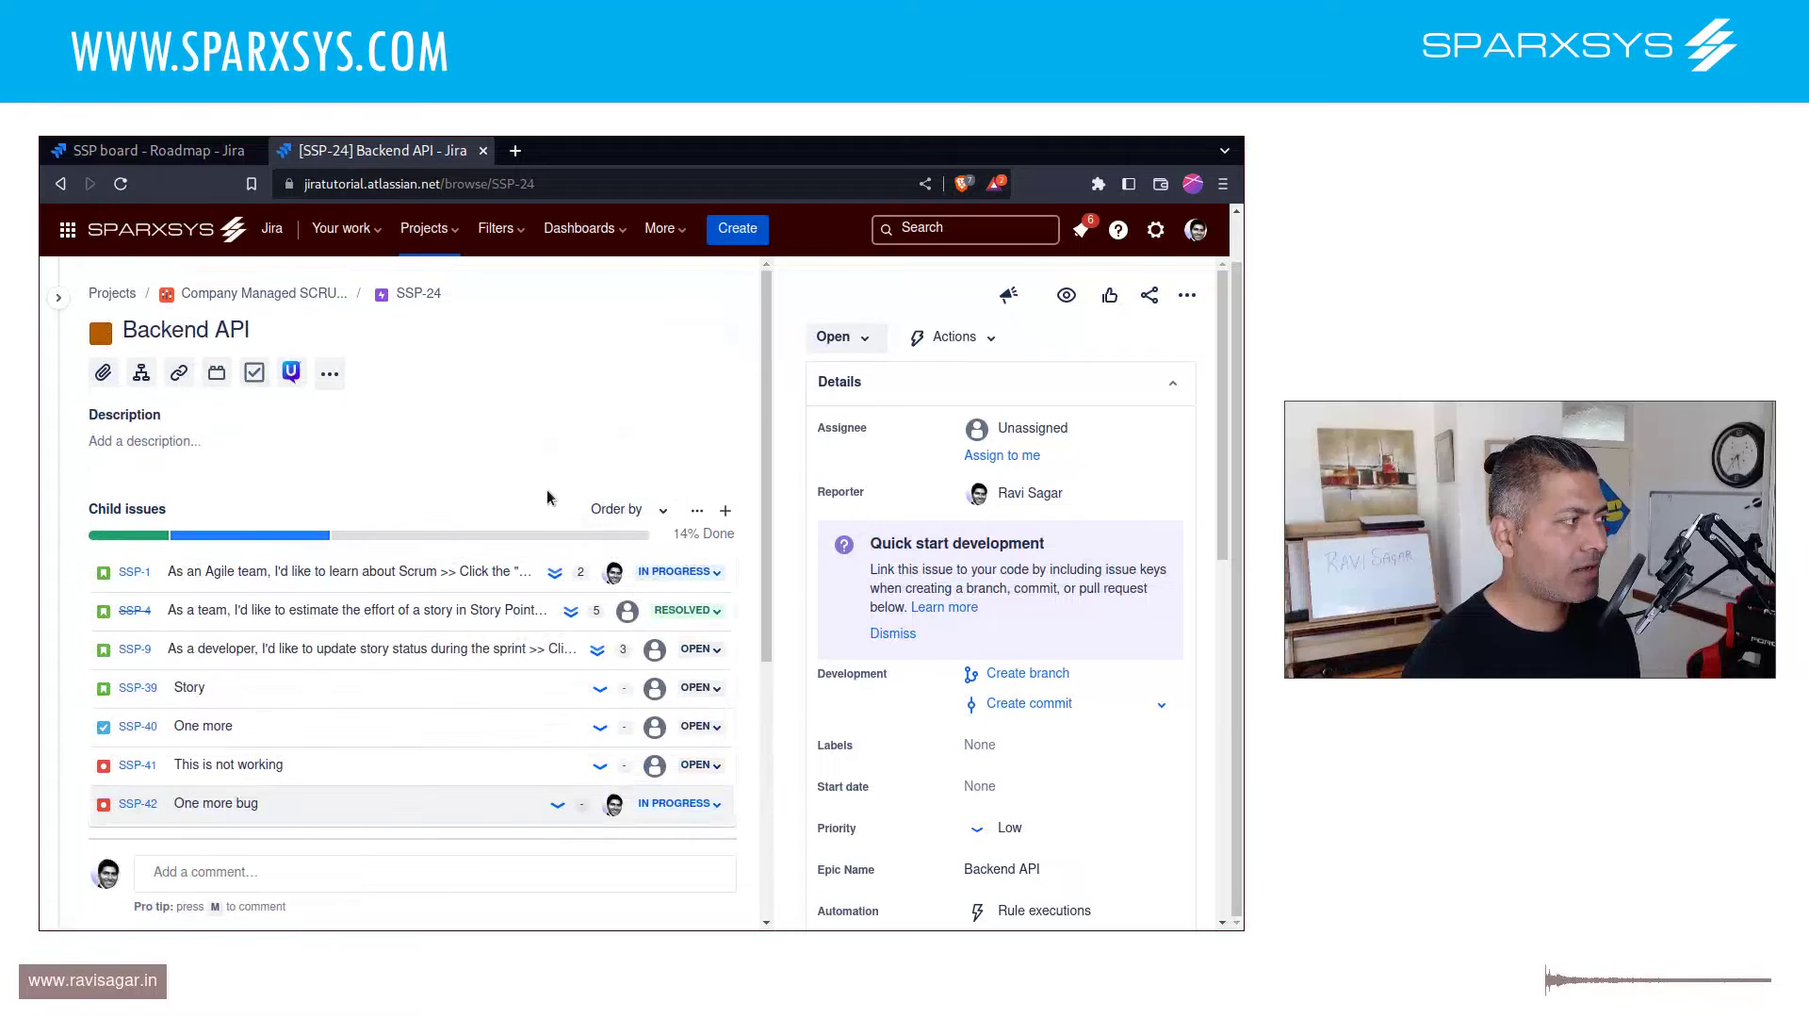
left_click(202, 150)
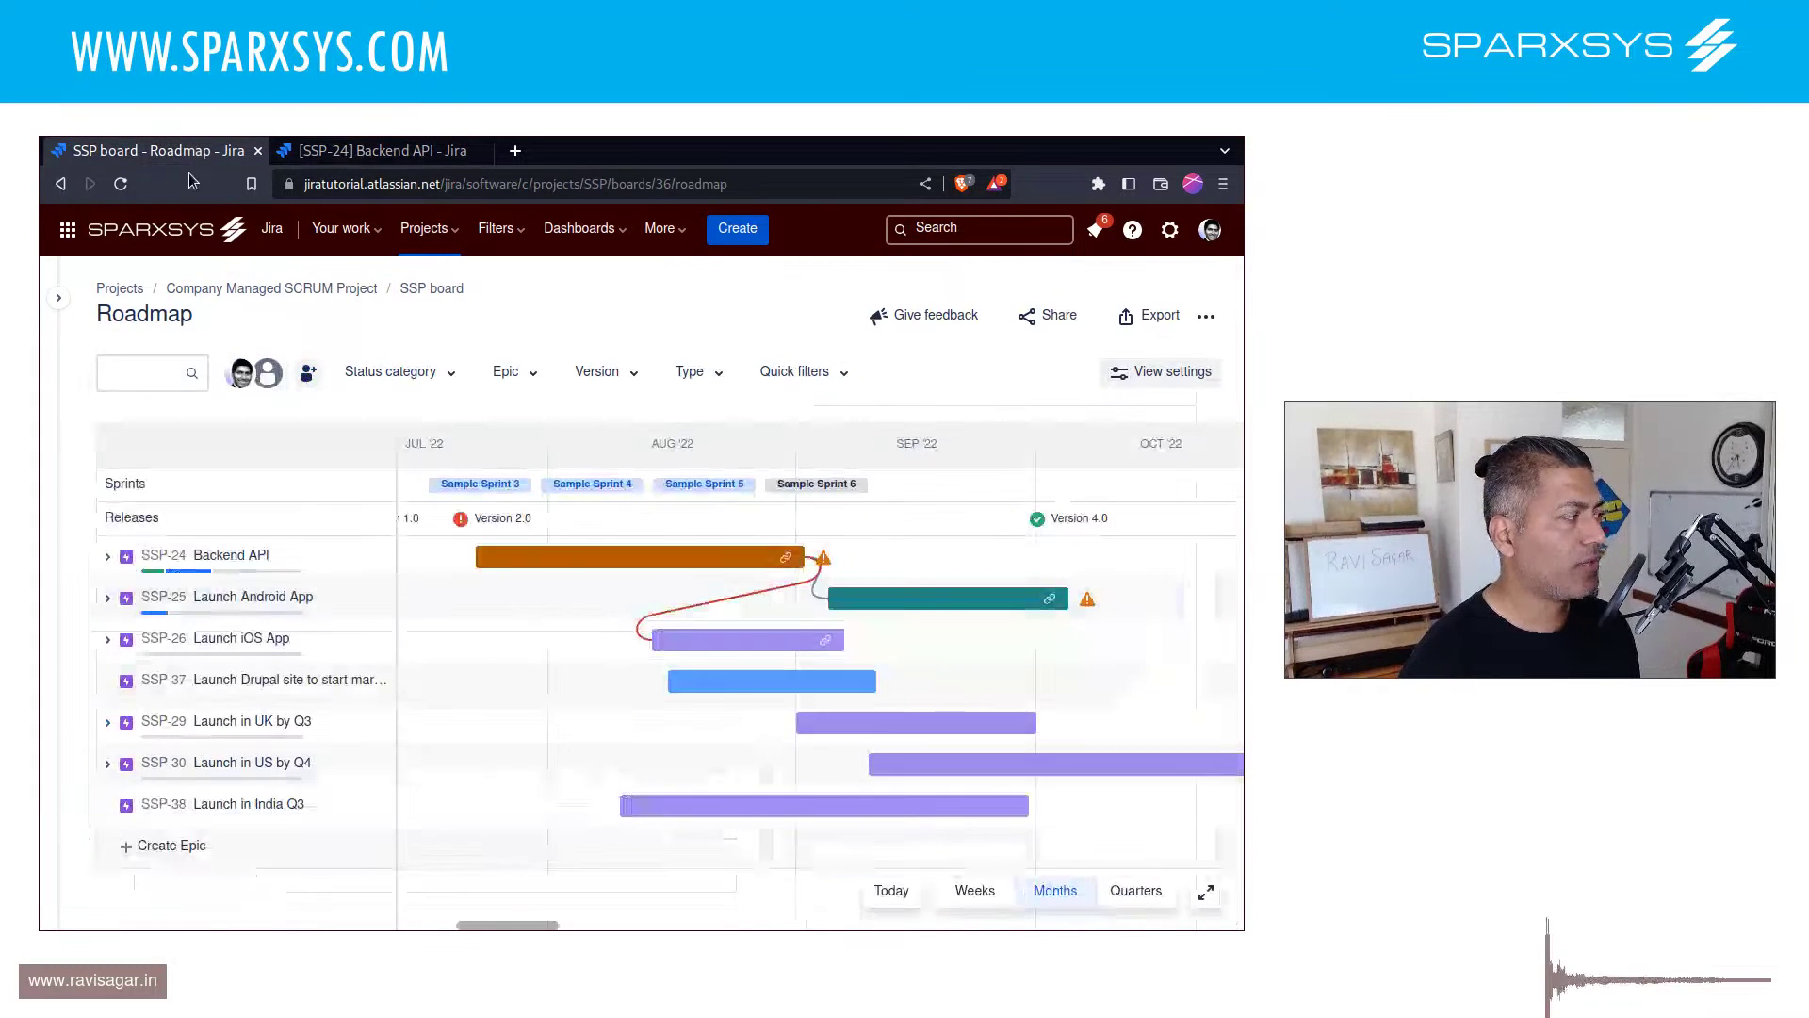
left_click(155, 599)
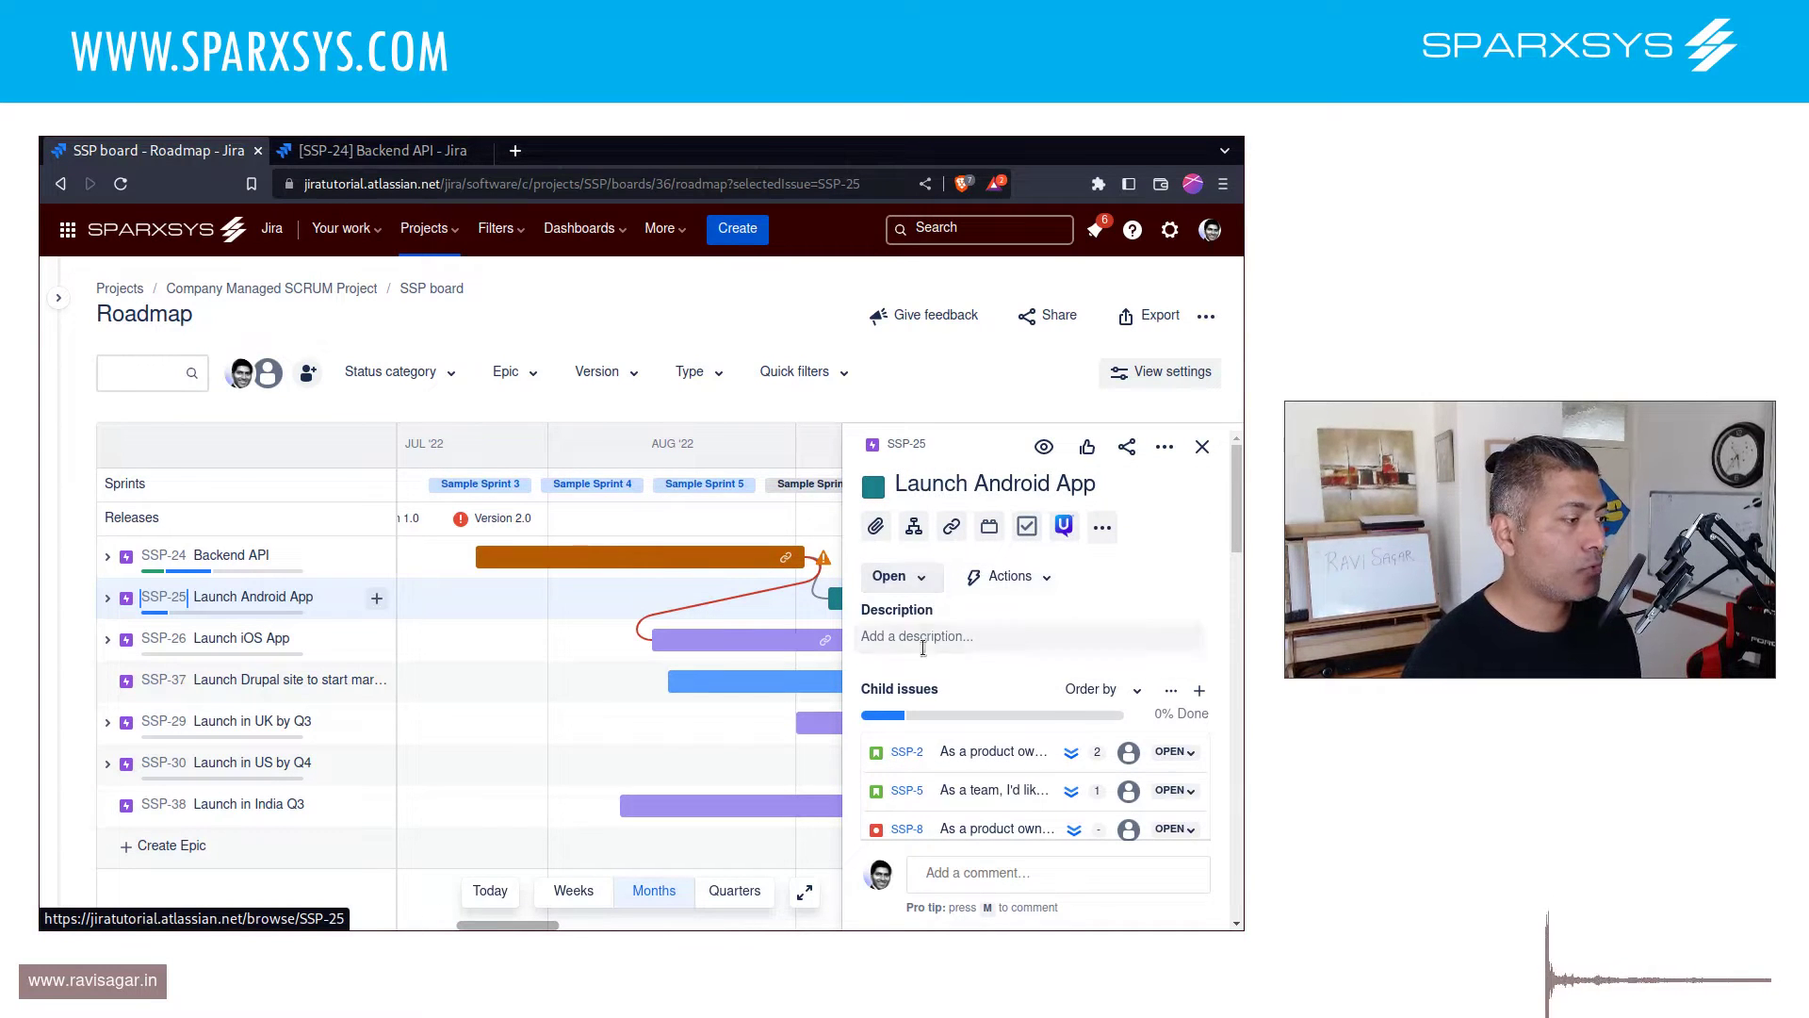
left_click(921, 576)
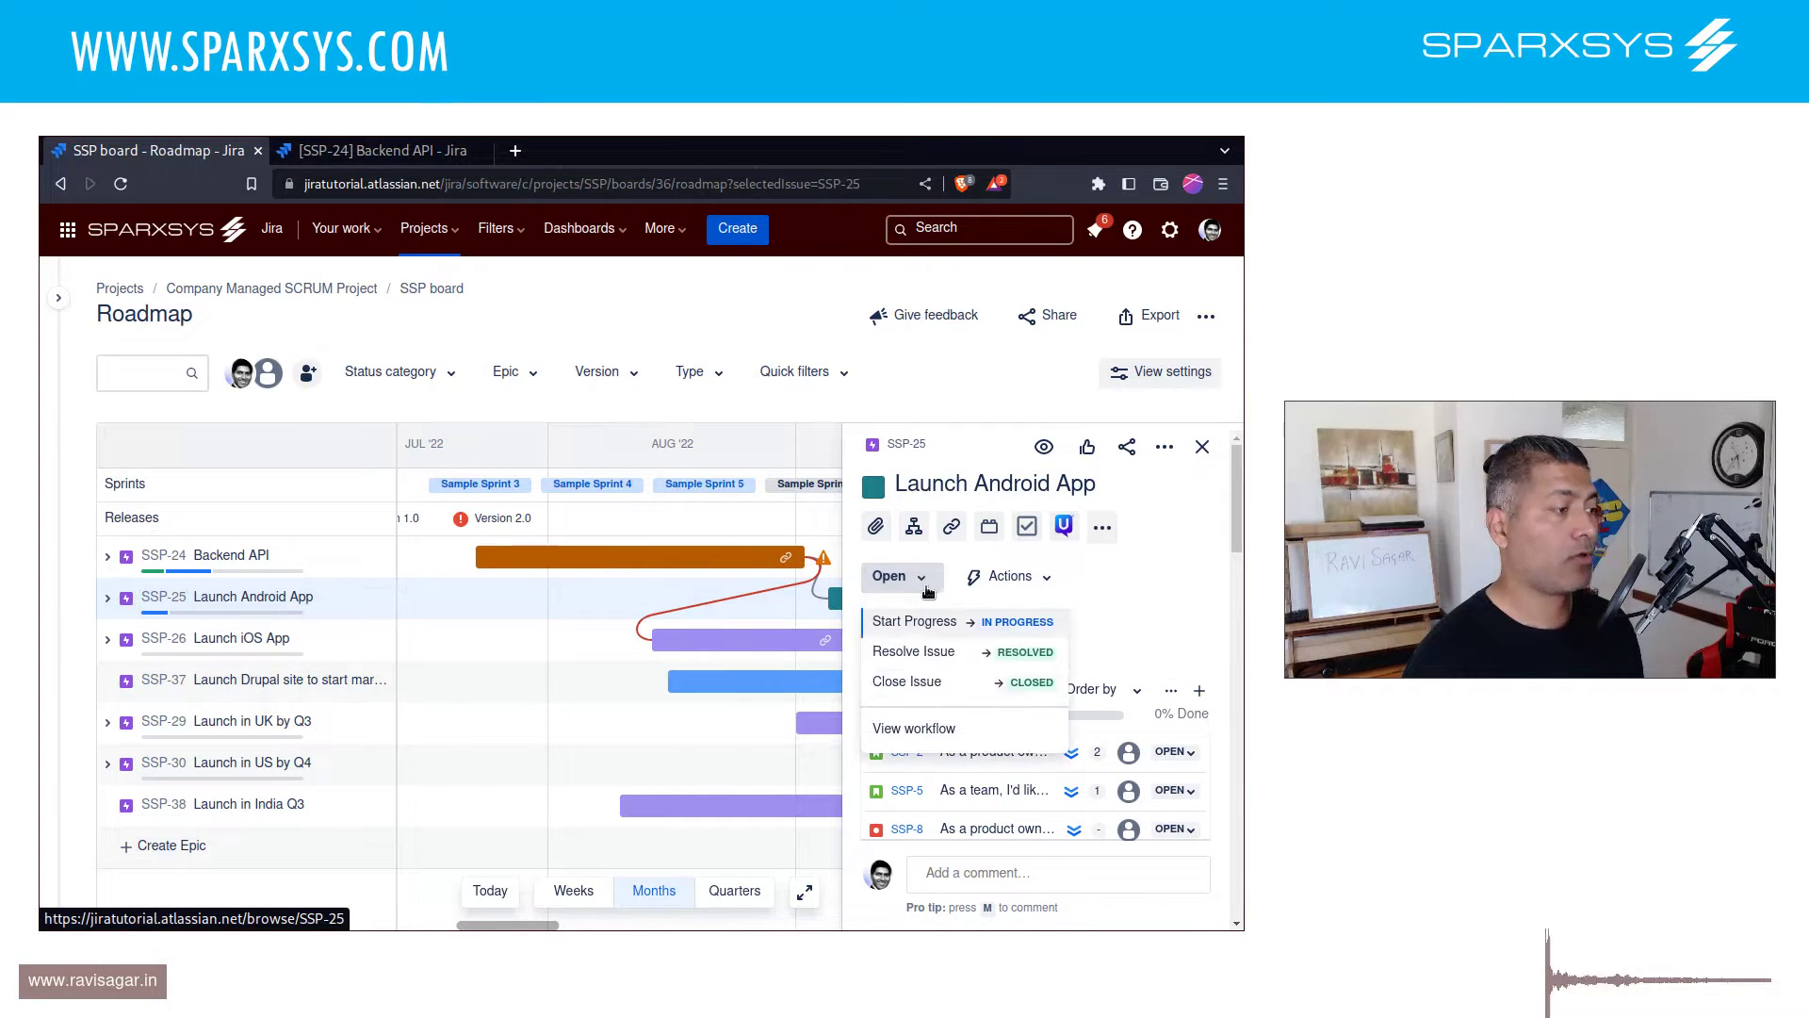
left_click(907, 650)
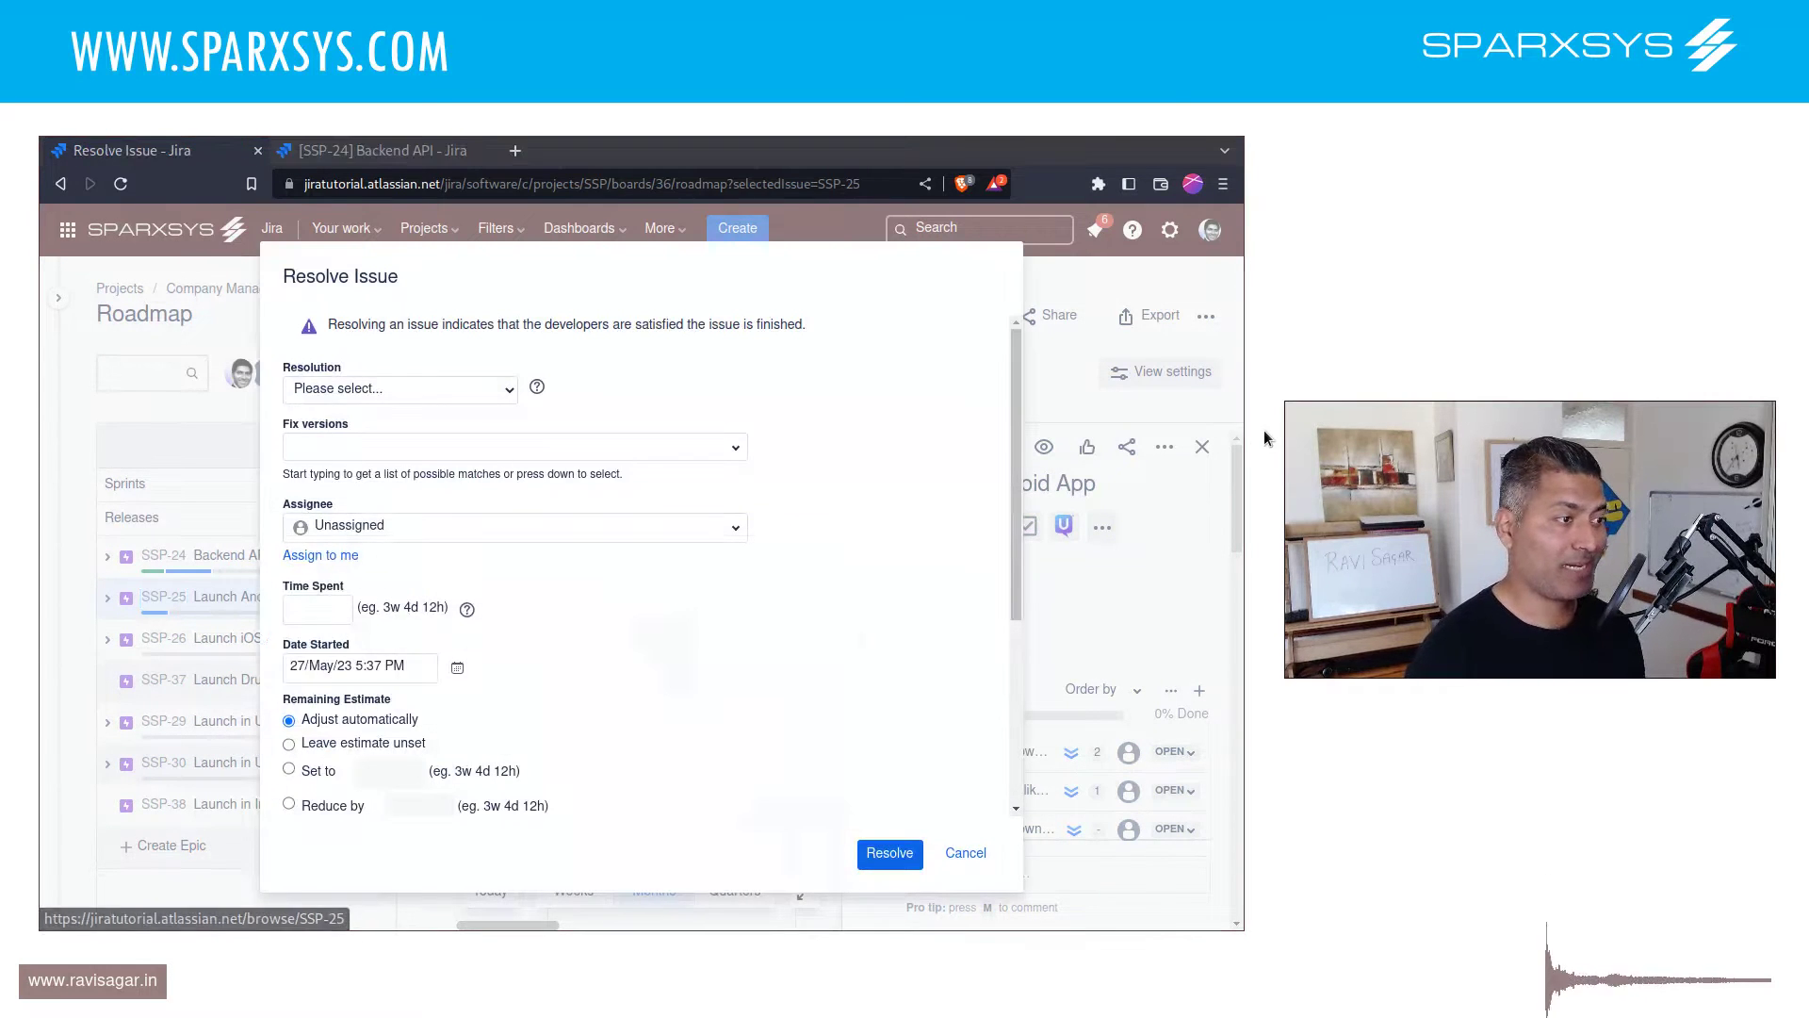
left_click(450, 390)
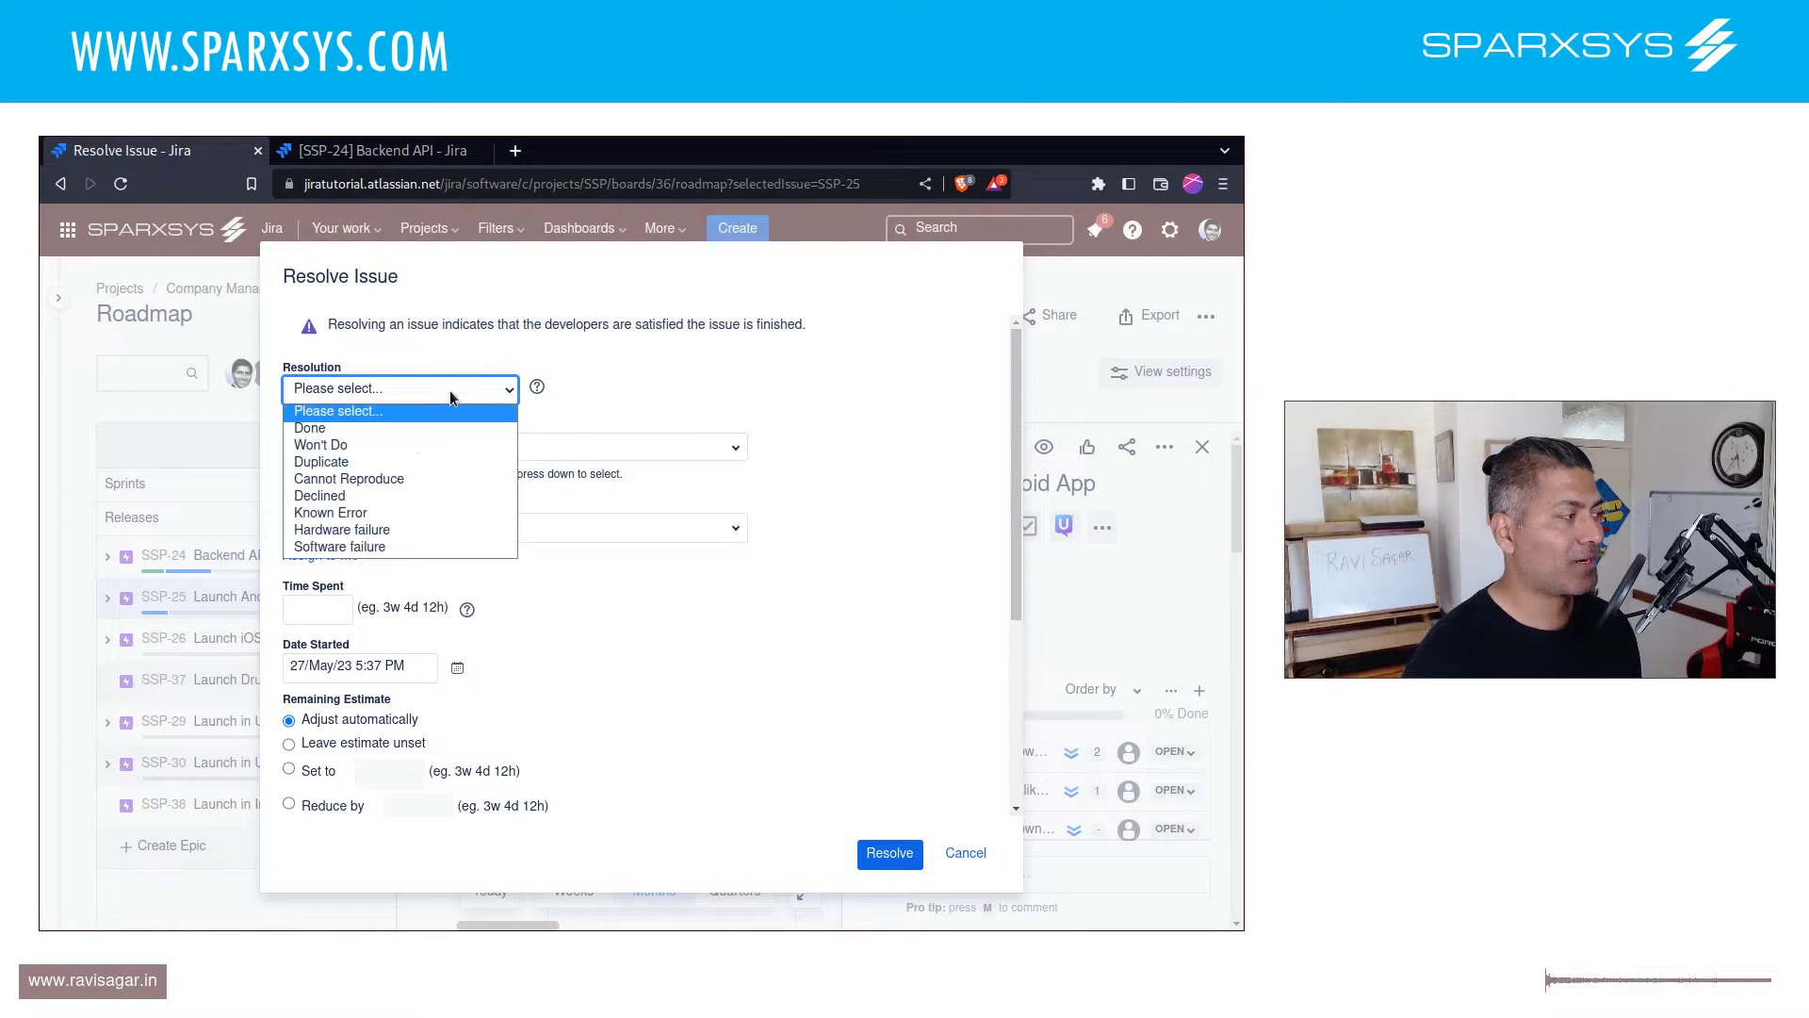
left_click(411, 435)
left_click(879, 846)
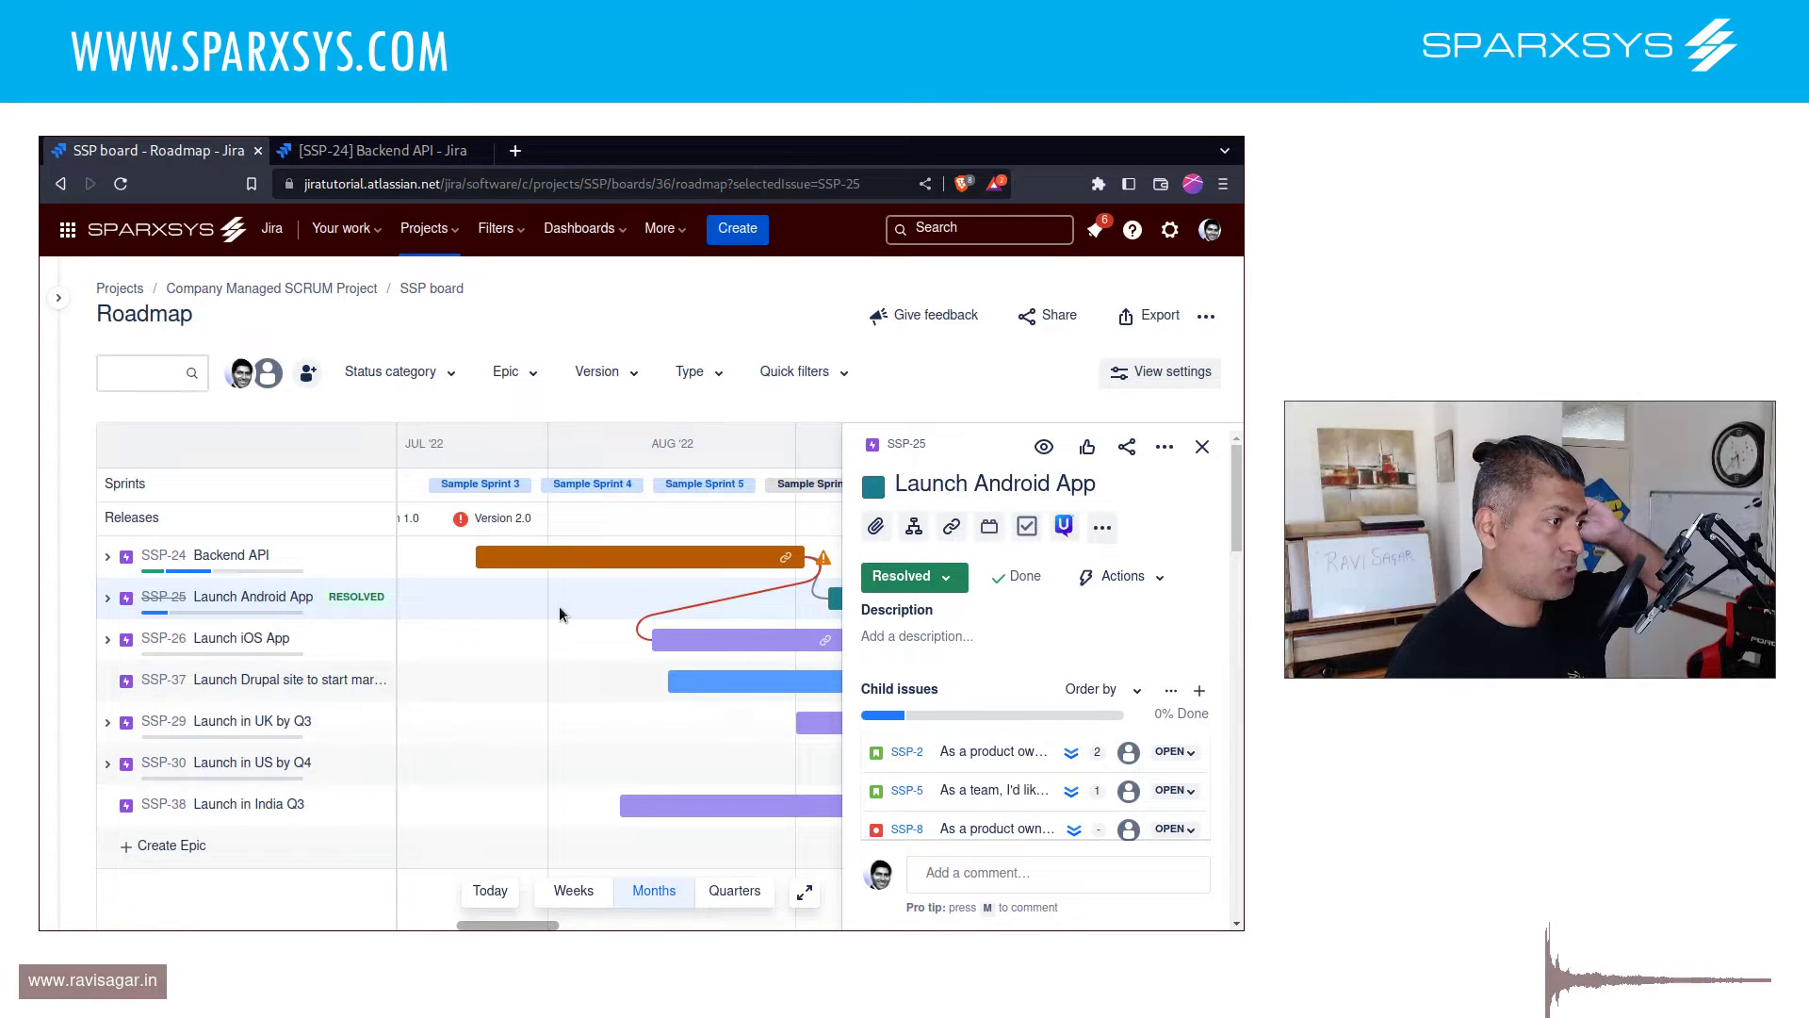
left_click(1203, 448)
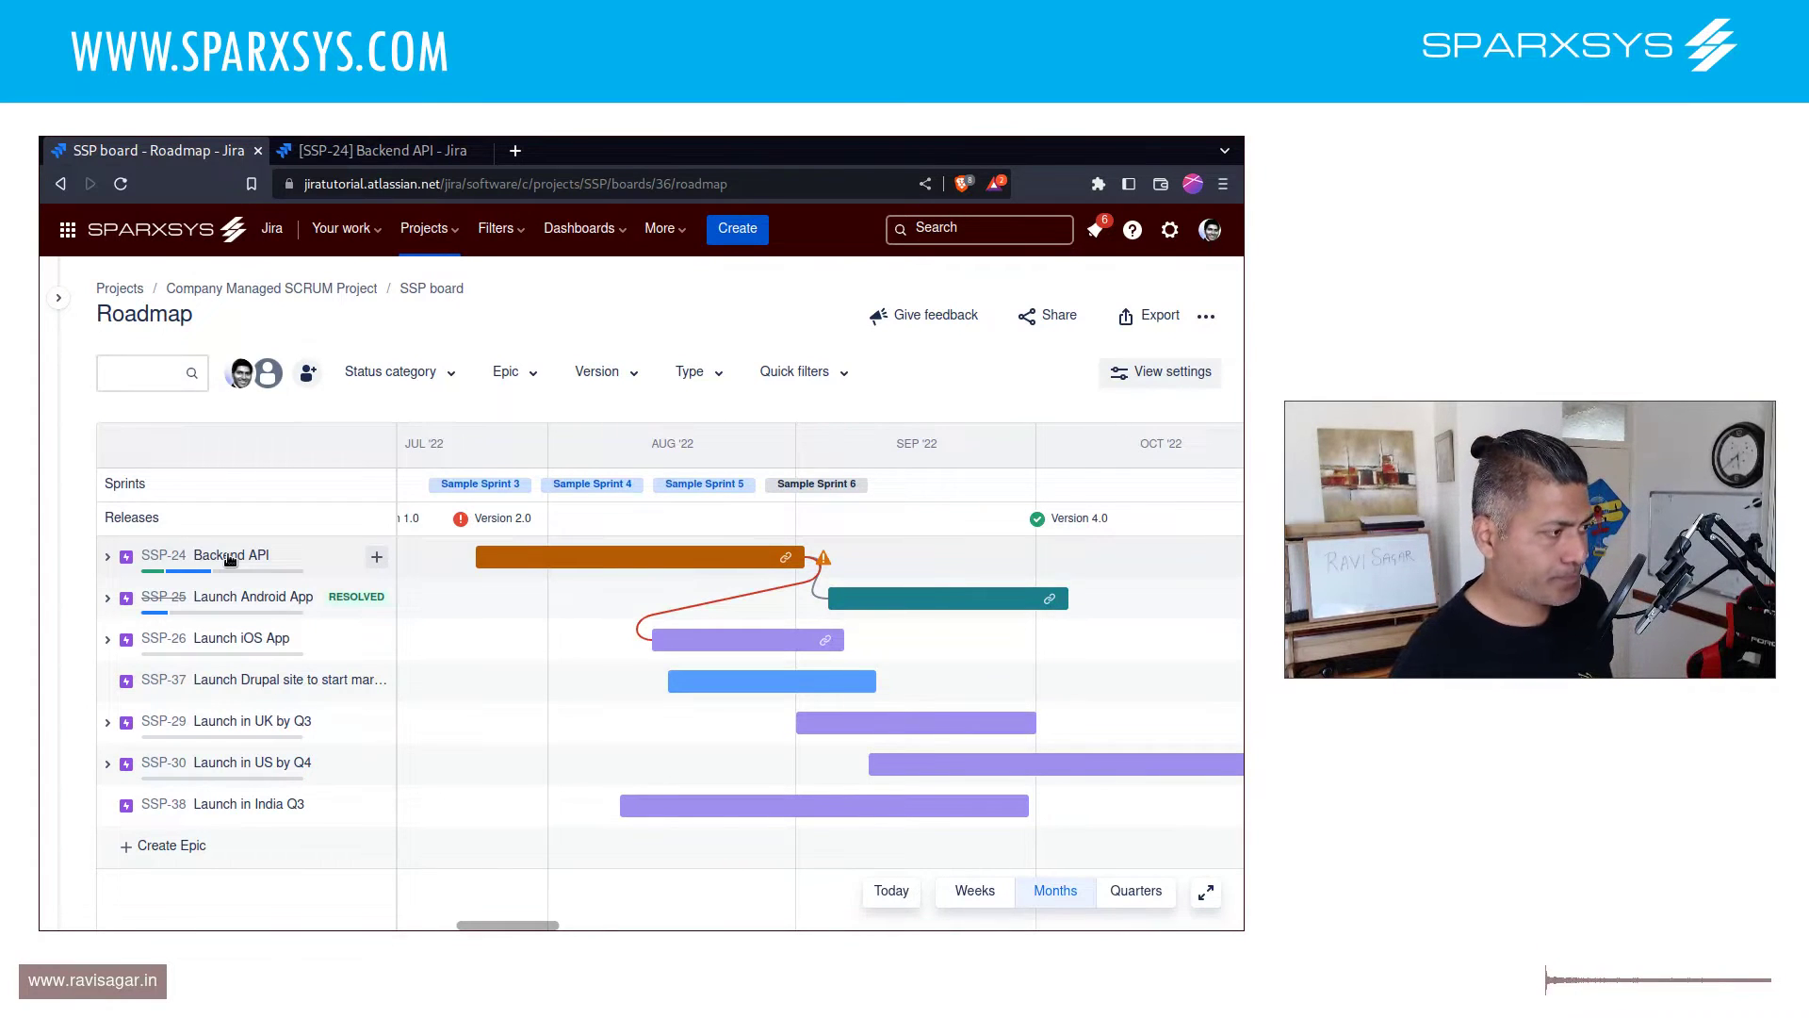
- Shift the Backend API epic to slightly later dates on the roadmap so its end just overlaps the start of Launch Android App
mouse_move(603, 559)
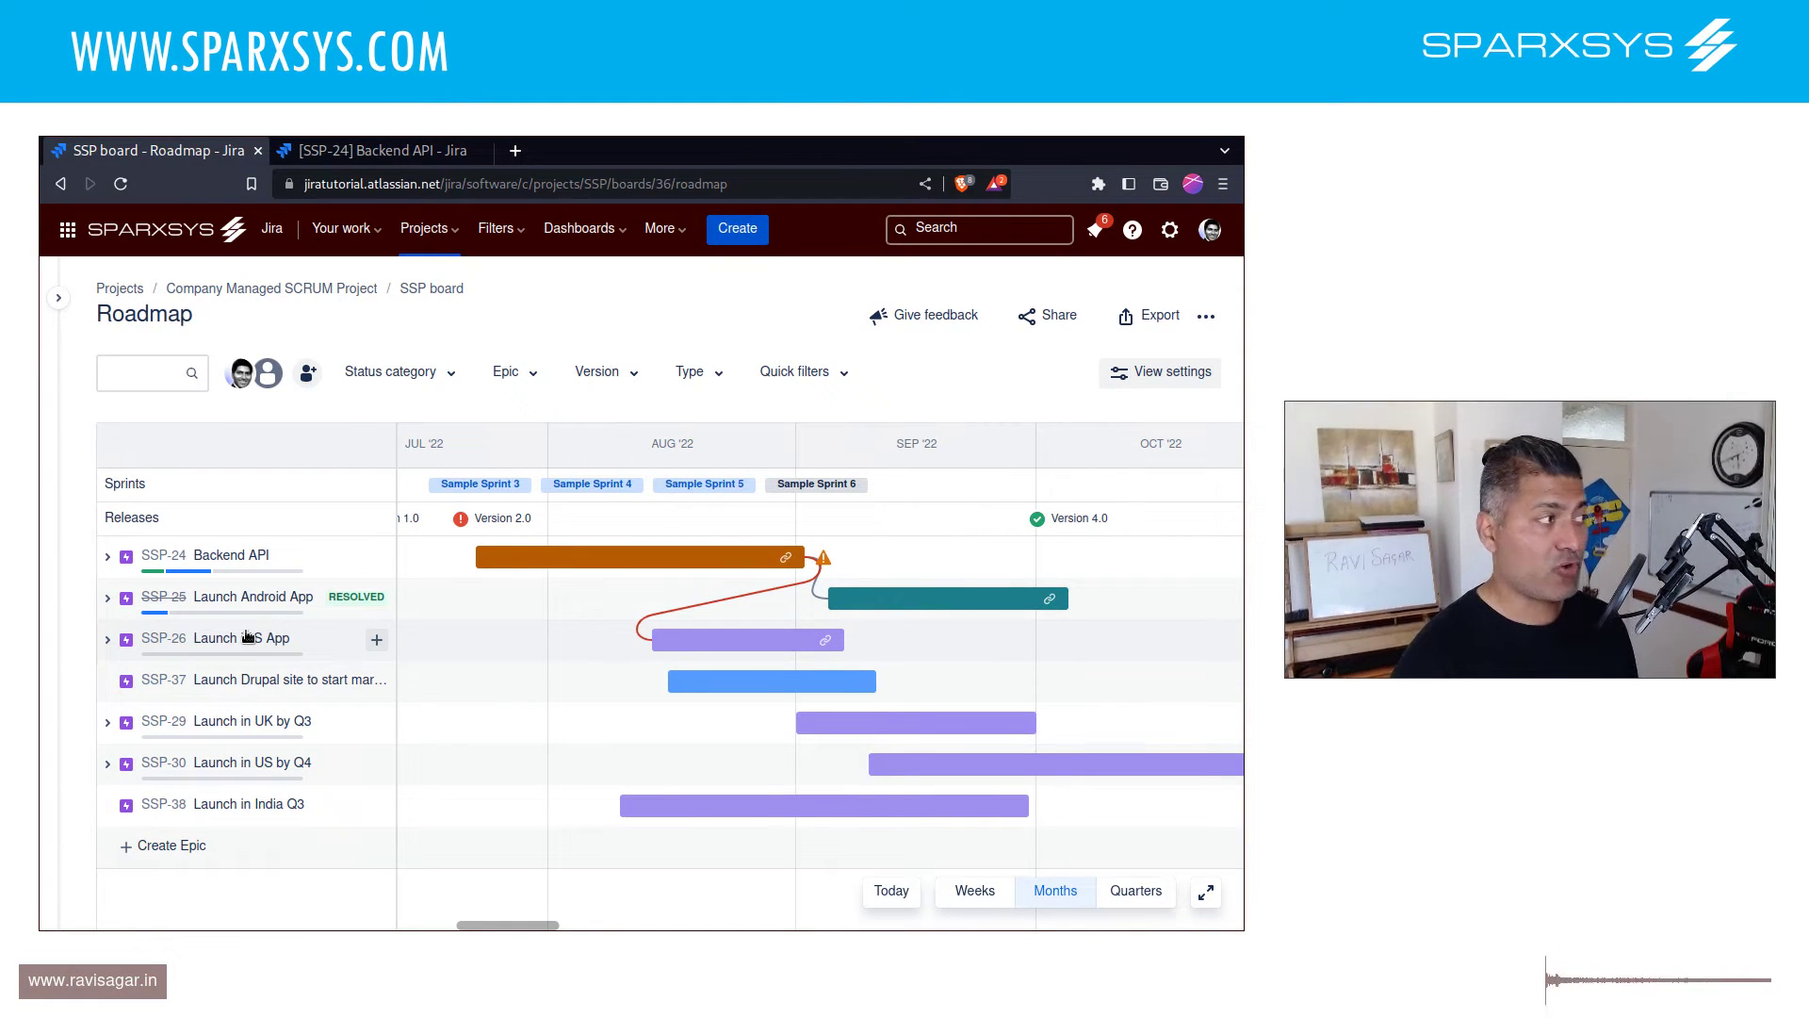
left_click(390, 153)
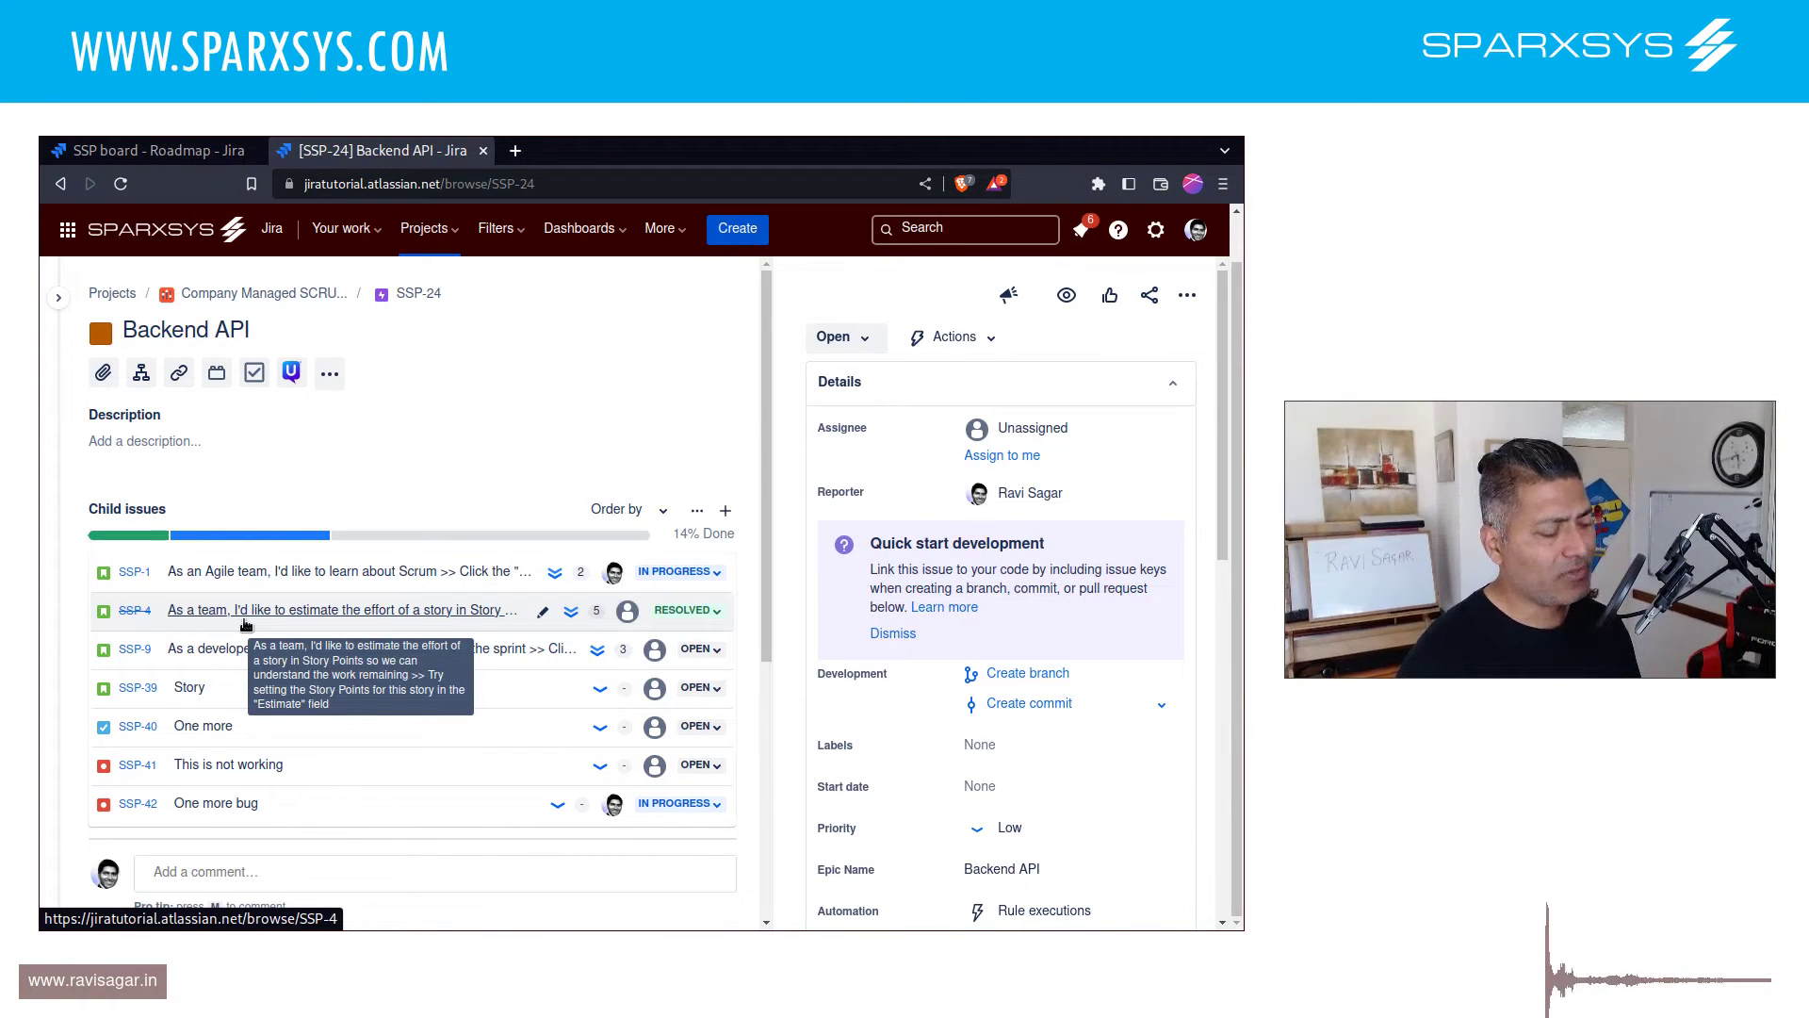
key("ctrl+shift+Tab")
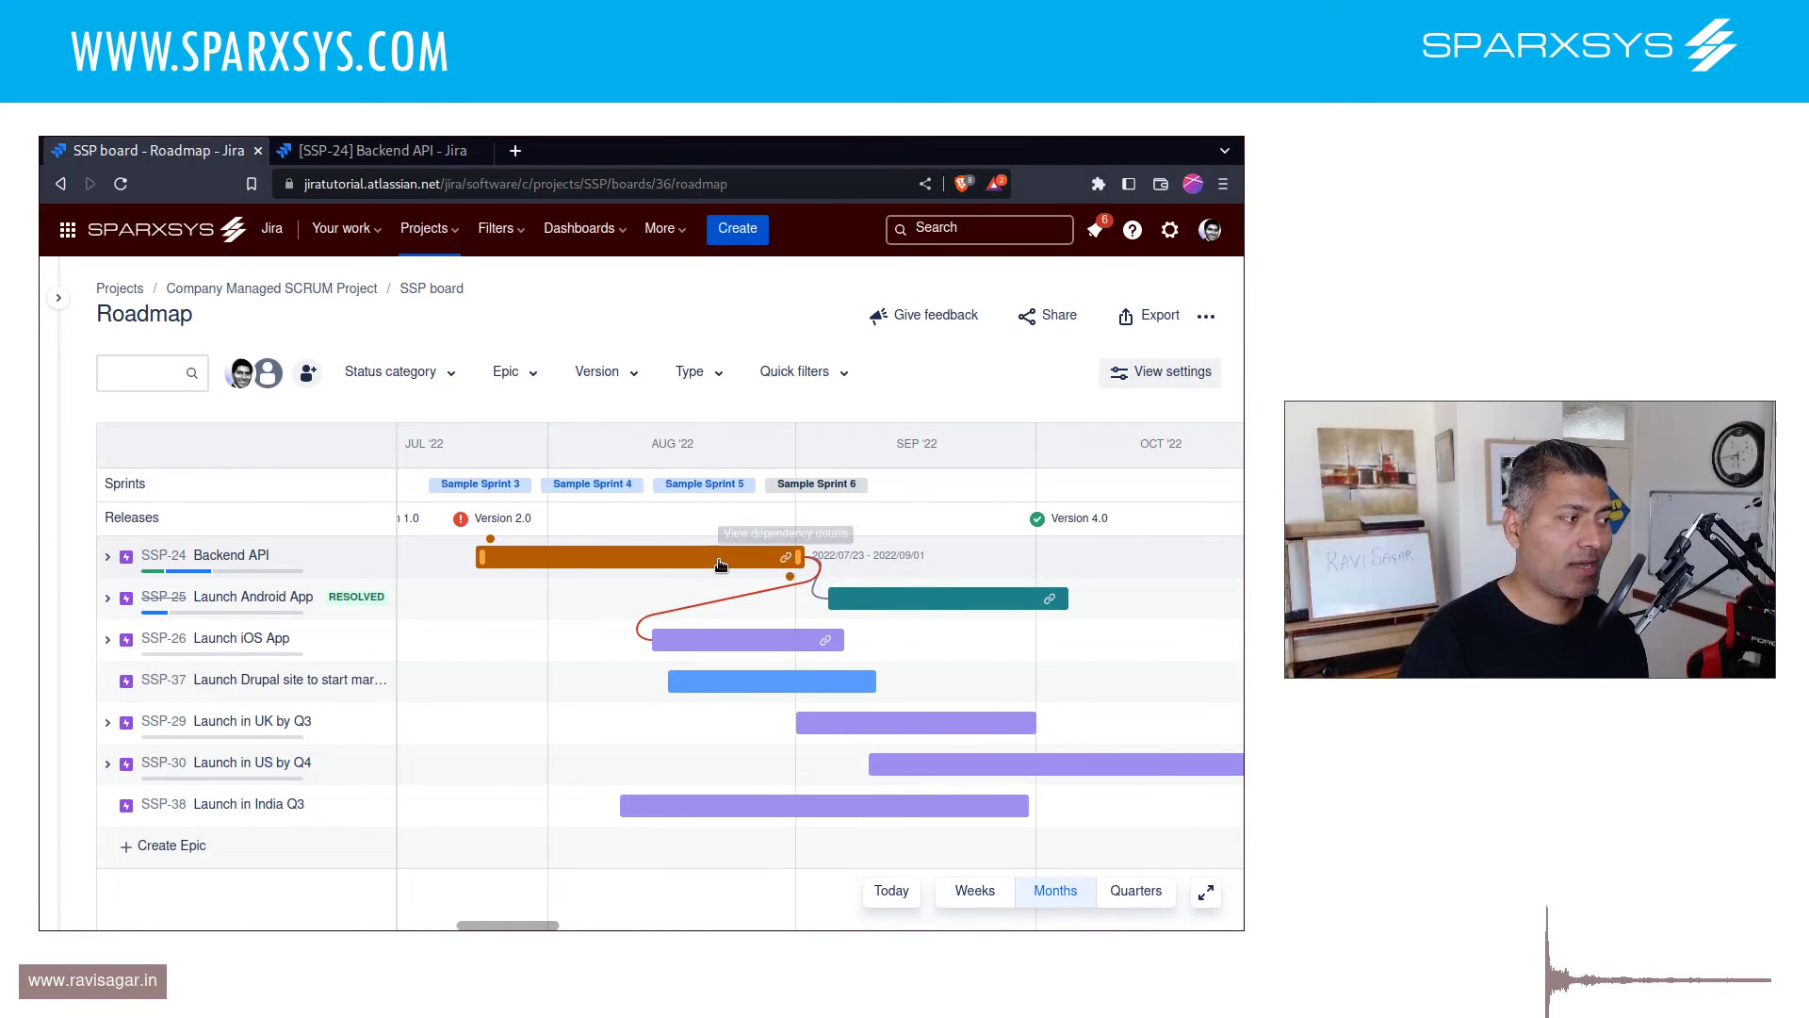
mouse_move(721, 564)
left_mouse_down()
mouse_move(815, 564)
mouse_move(750, 570)
left_mouse_up()
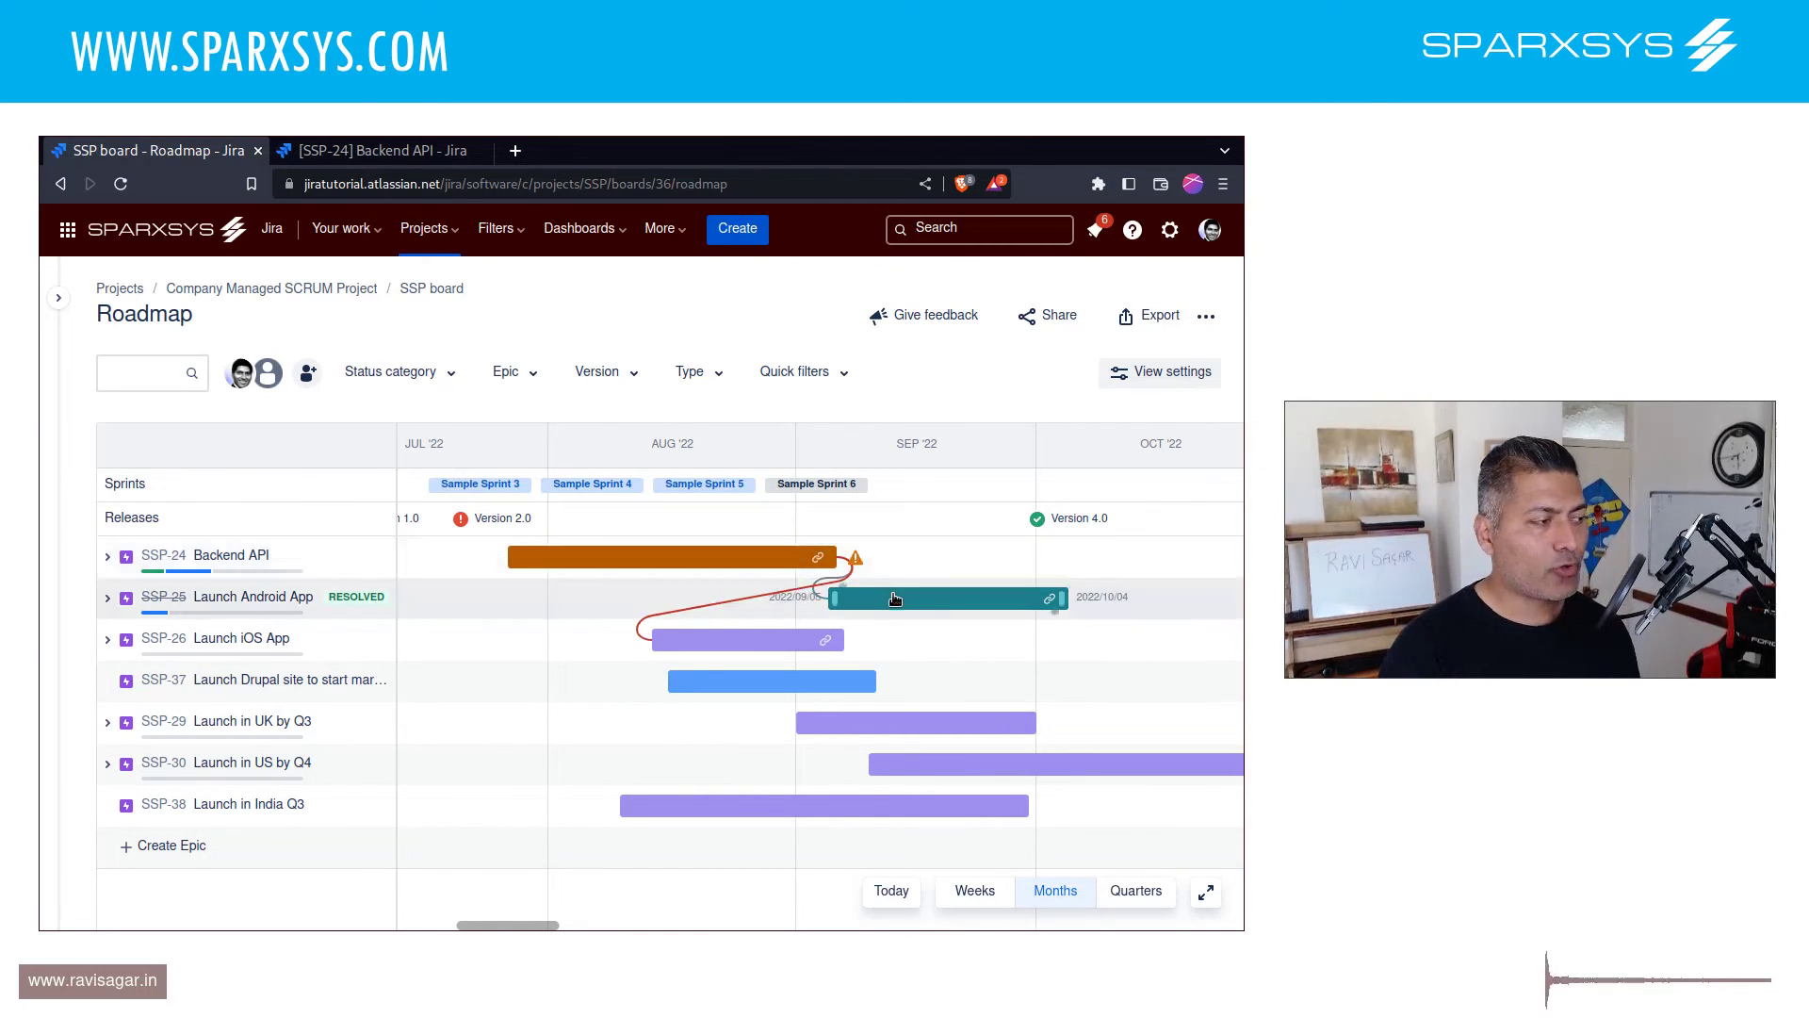